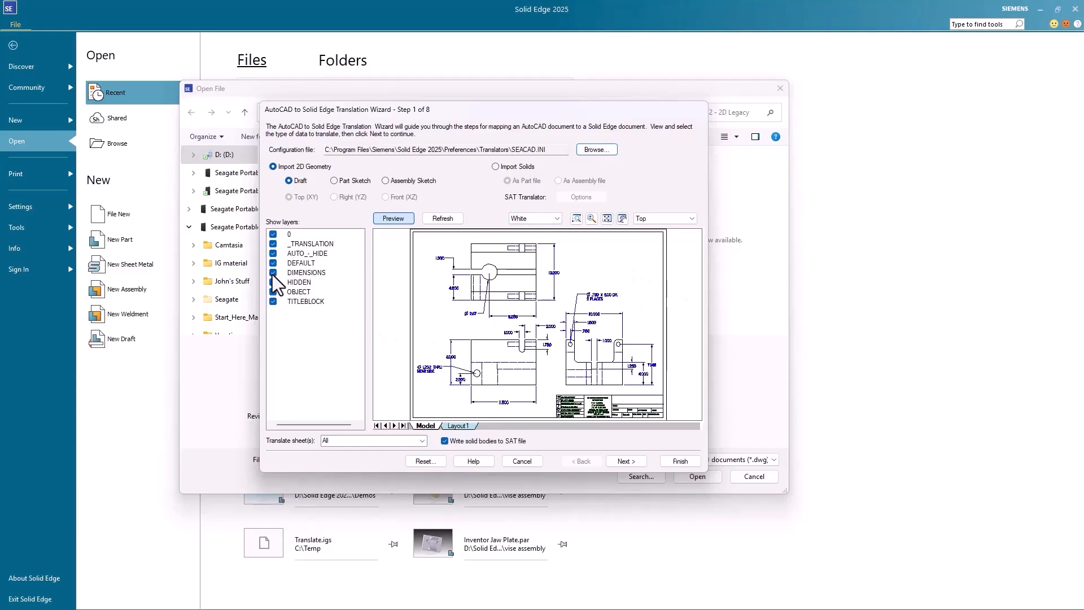
Step: Preview the drawing with the DIMENSIONS layer off, then restore it and refresh the preview
left_click(273, 272)
left_click(443, 219)
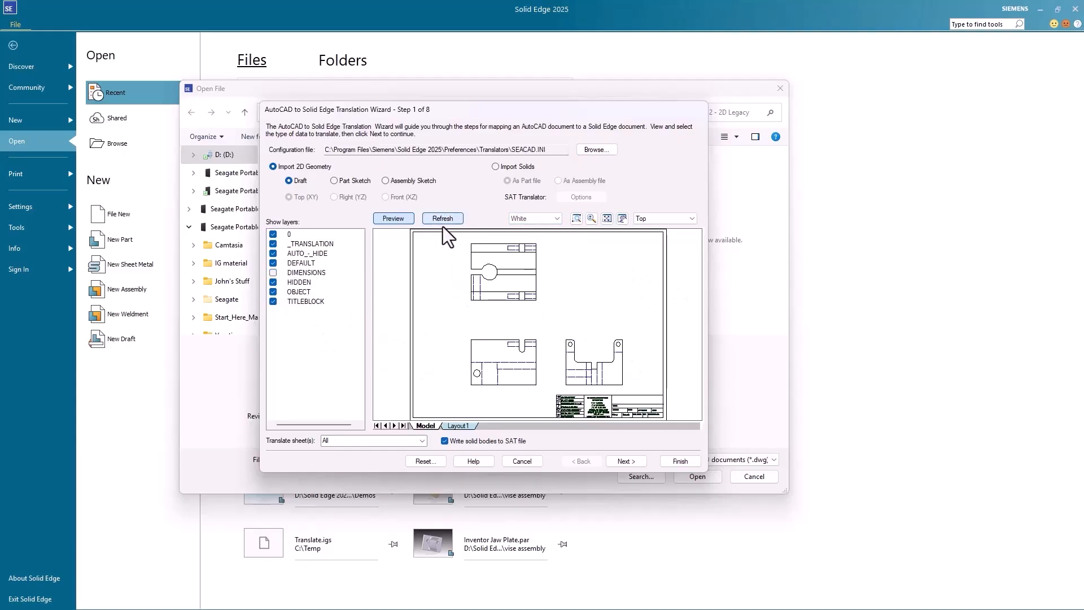
left_click(273, 273)
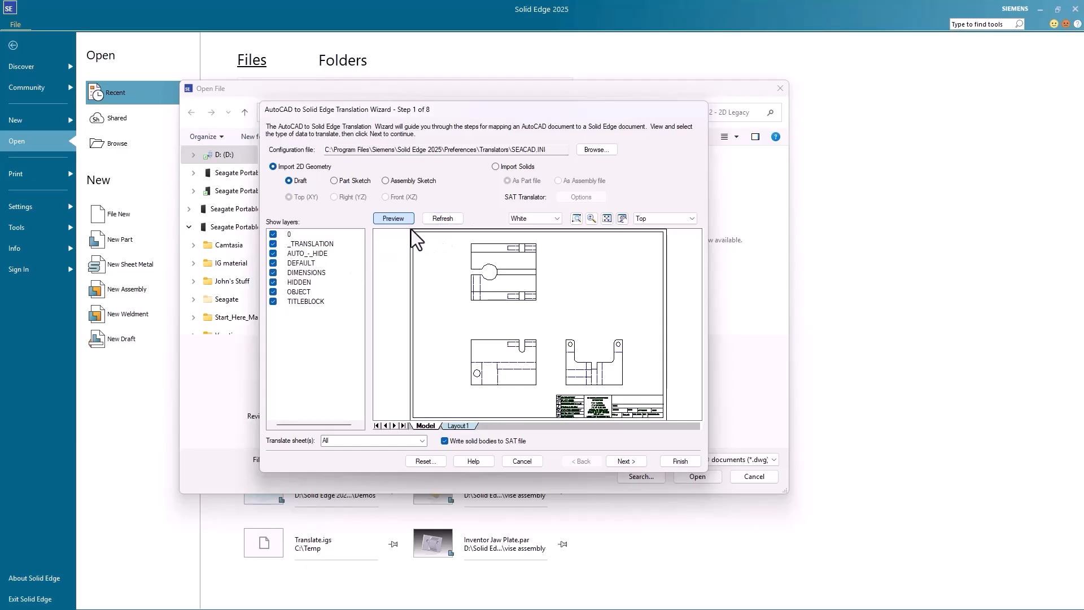
left_click(442, 219)
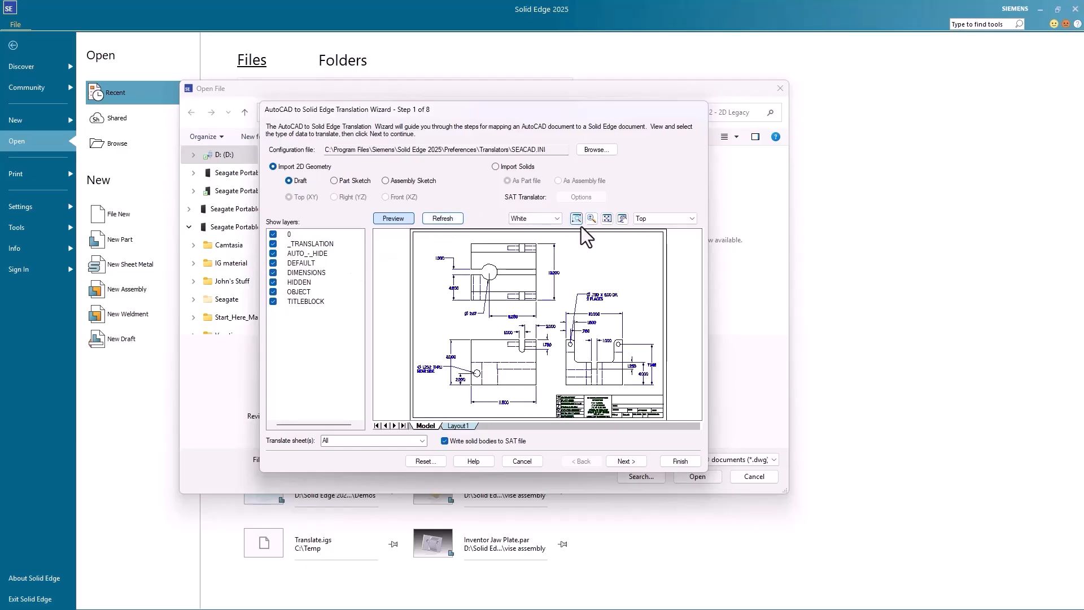
Step: Review all eight translation wizard steps and cancel without saving the mappings
left_click(626, 461)
left_click(626, 461)
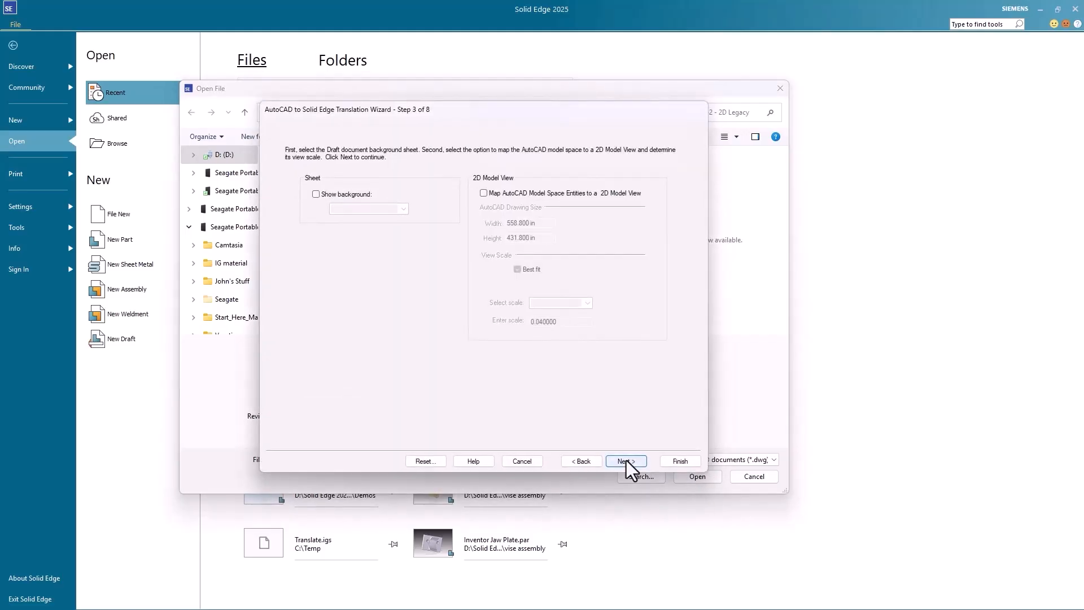
left_click(626, 461)
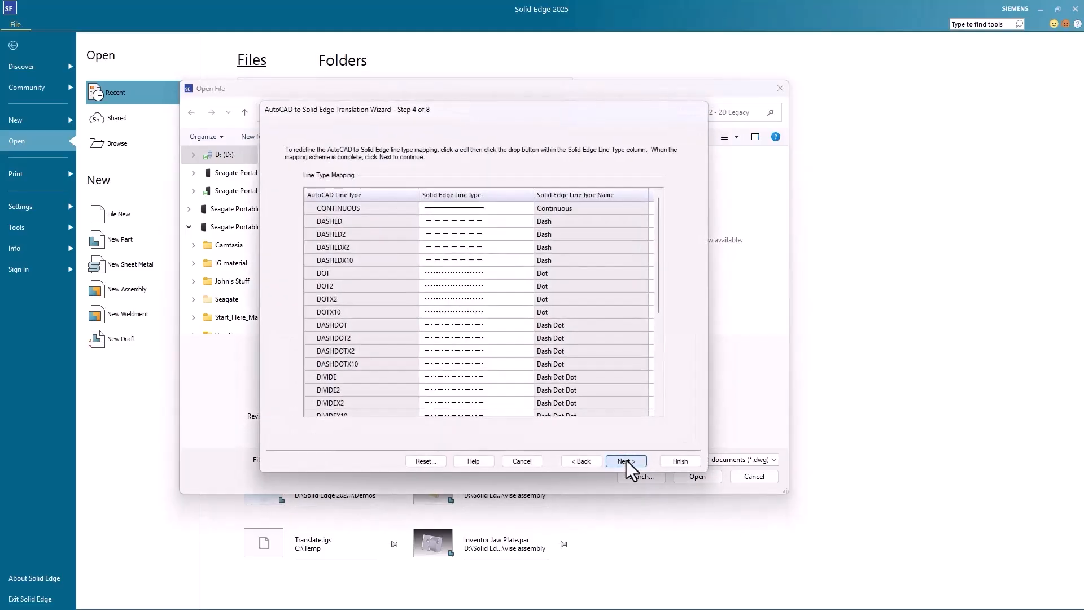
left_click(626, 460)
left_click(625, 461)
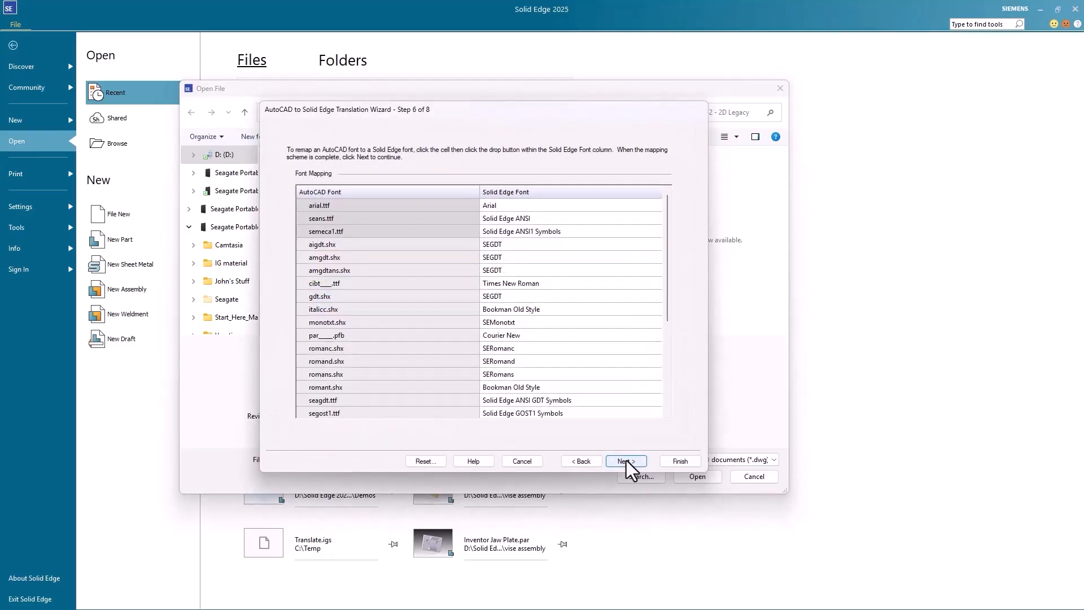
left_click(625, 460)
left_click(623, 461)
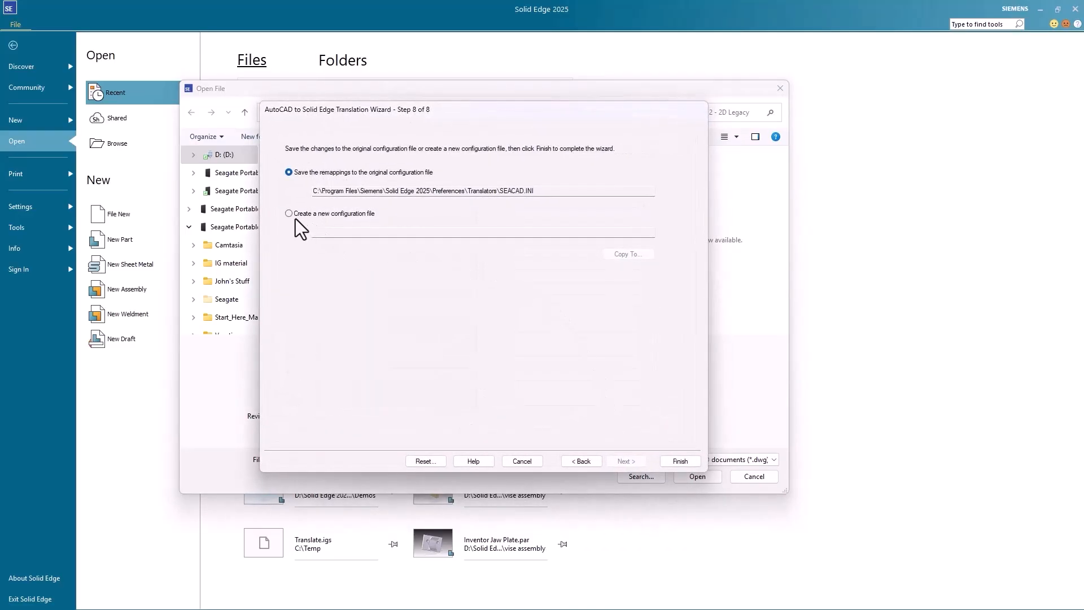
left_click(517, 461)
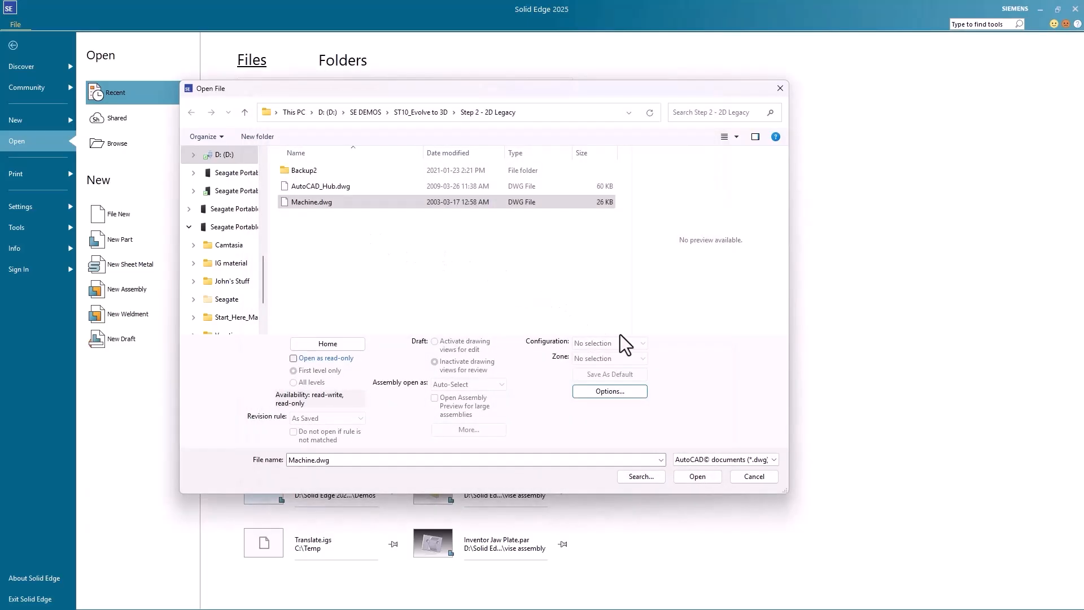
Step: Open Machine.dwg as a draft using the ANSI Inch ansi inch draft.dft template
left_click(700, 478)
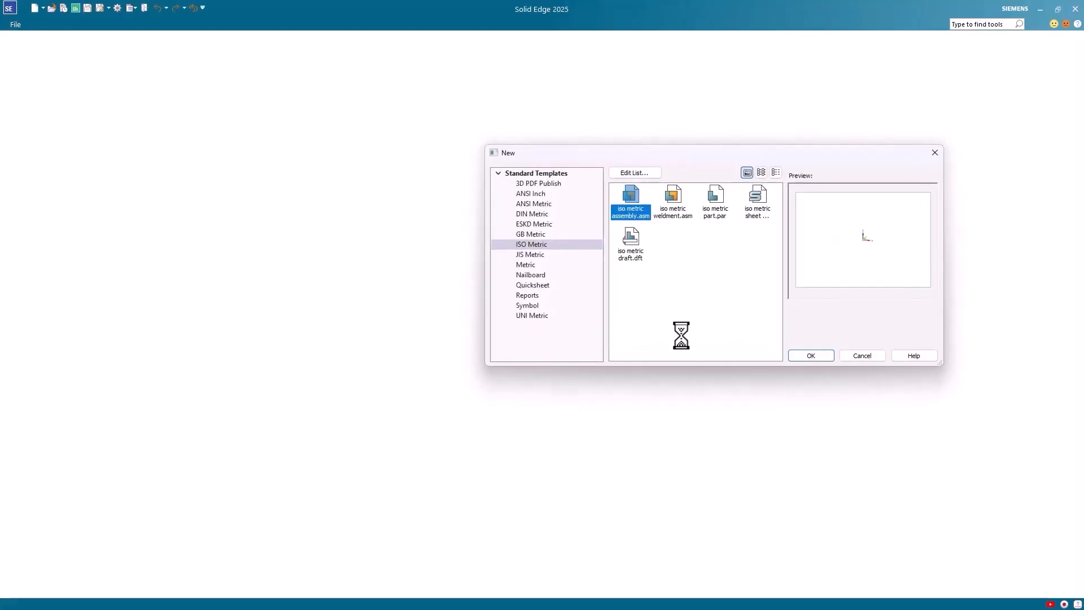
left_click(537, 193)
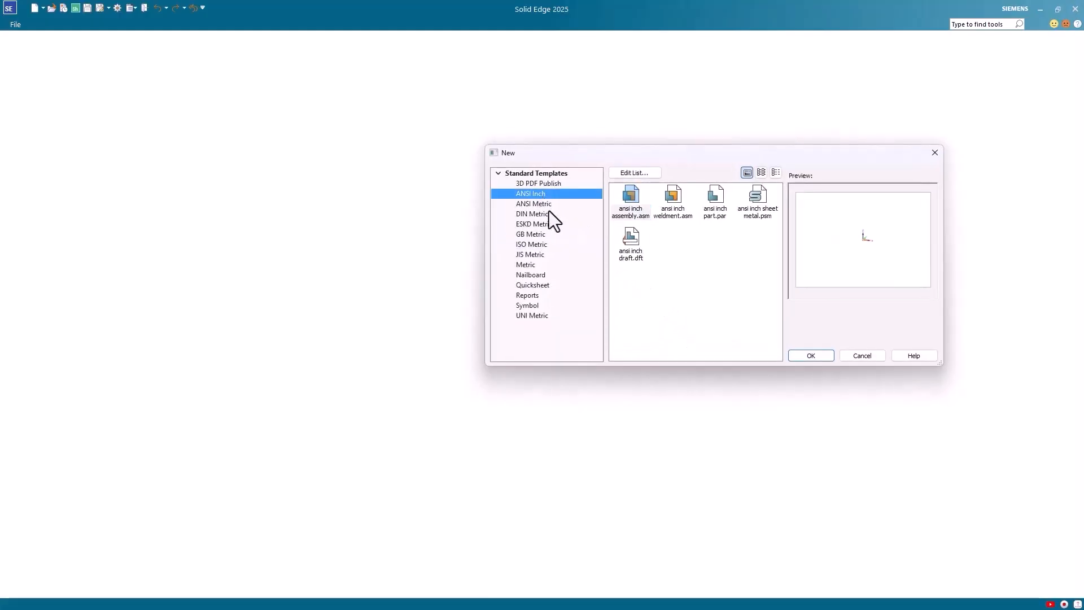
left_click(630, 240)
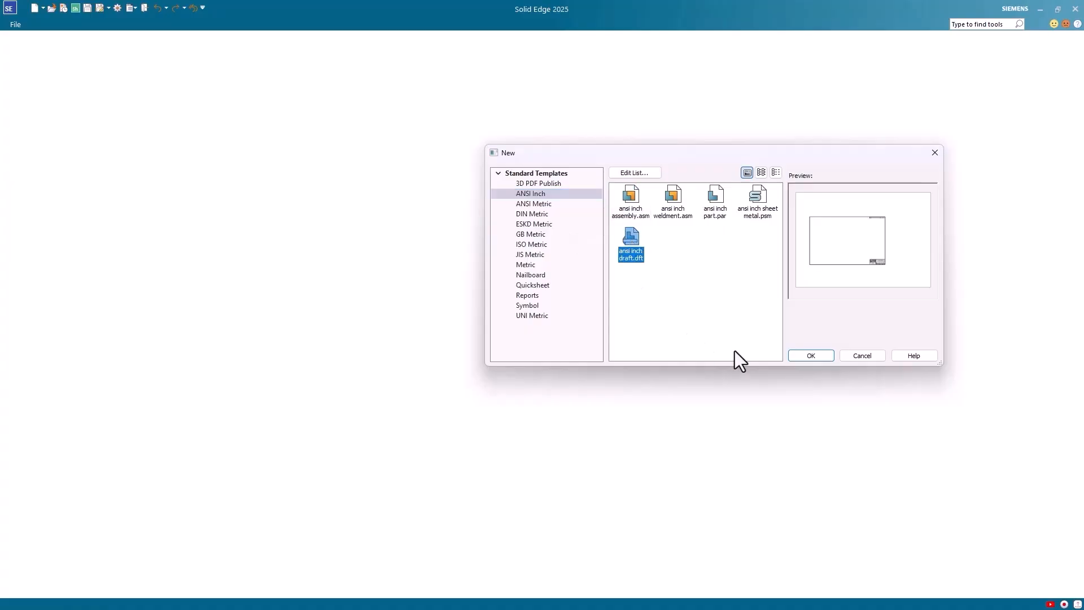
left_click(816, 356)
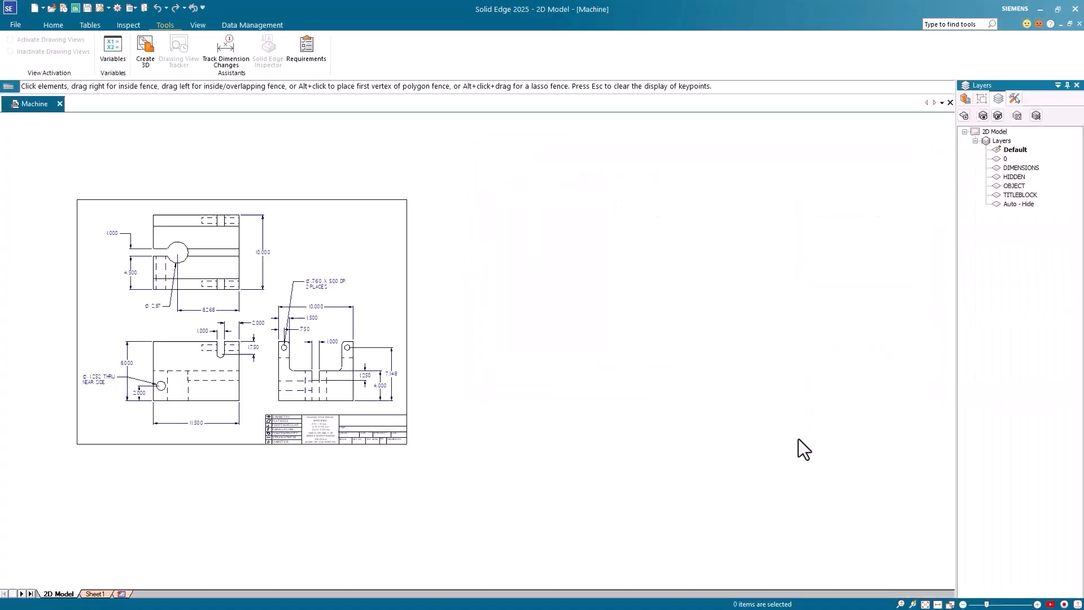
Step: Fit the drawing in the window and unblock the imported drawing block
left_click(925, 604)
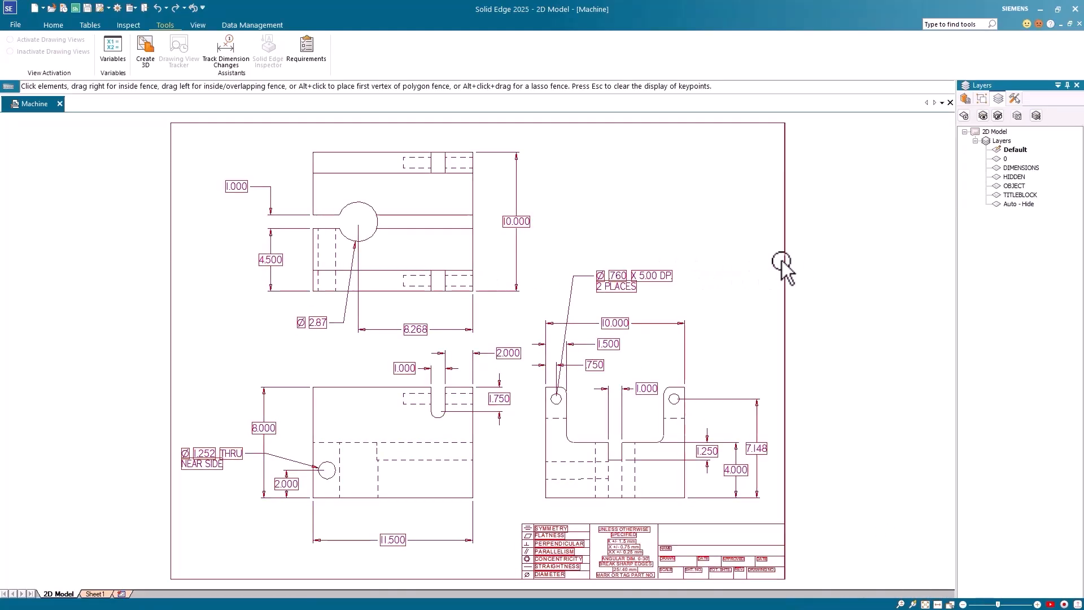
left_click(474, 258)
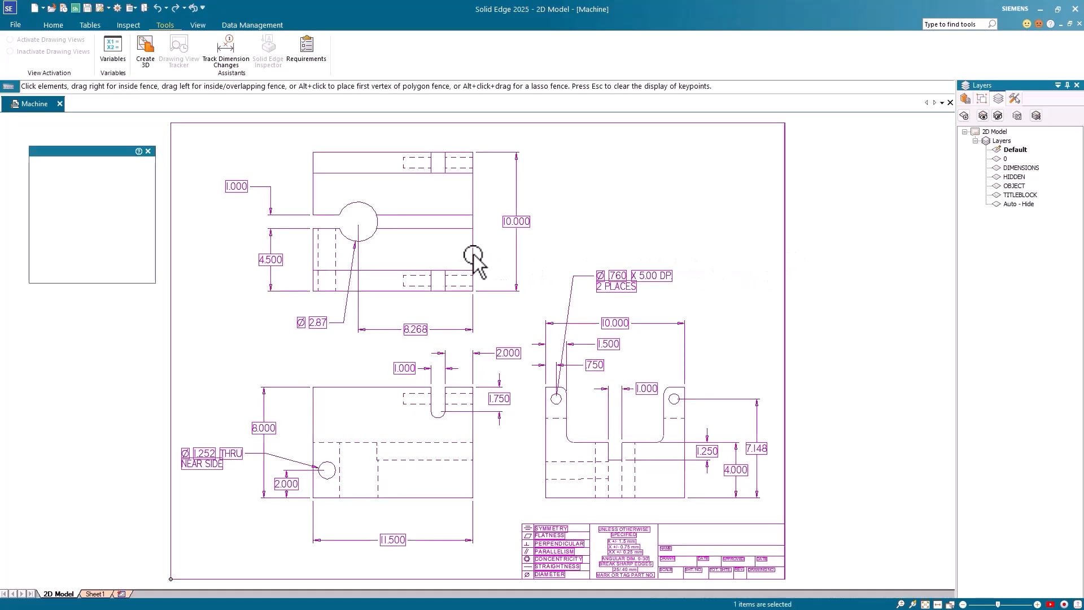
right_click(473, 255)
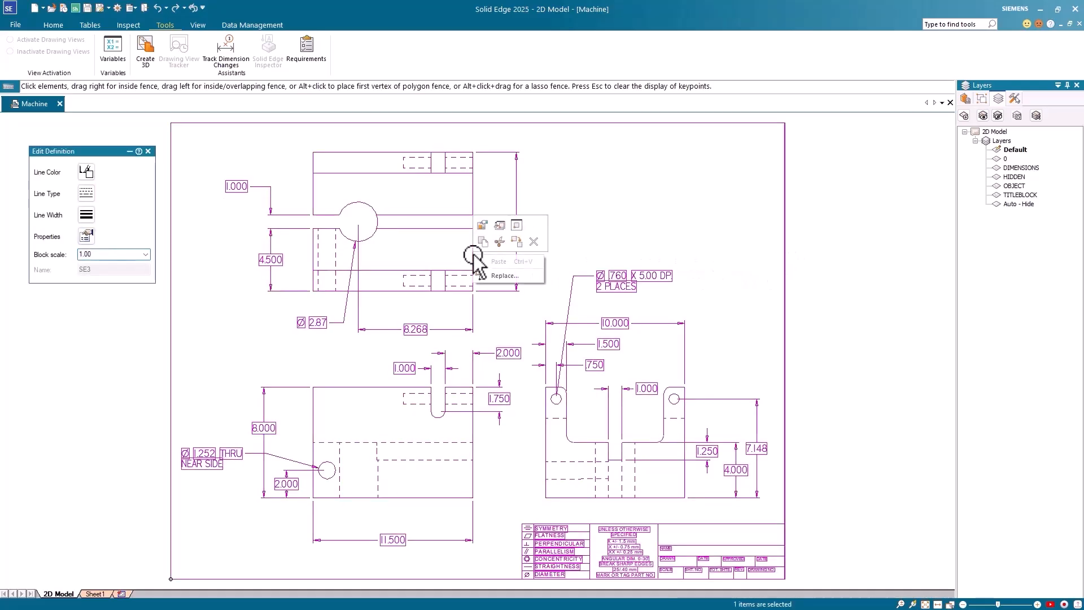
left_click(516, 242)
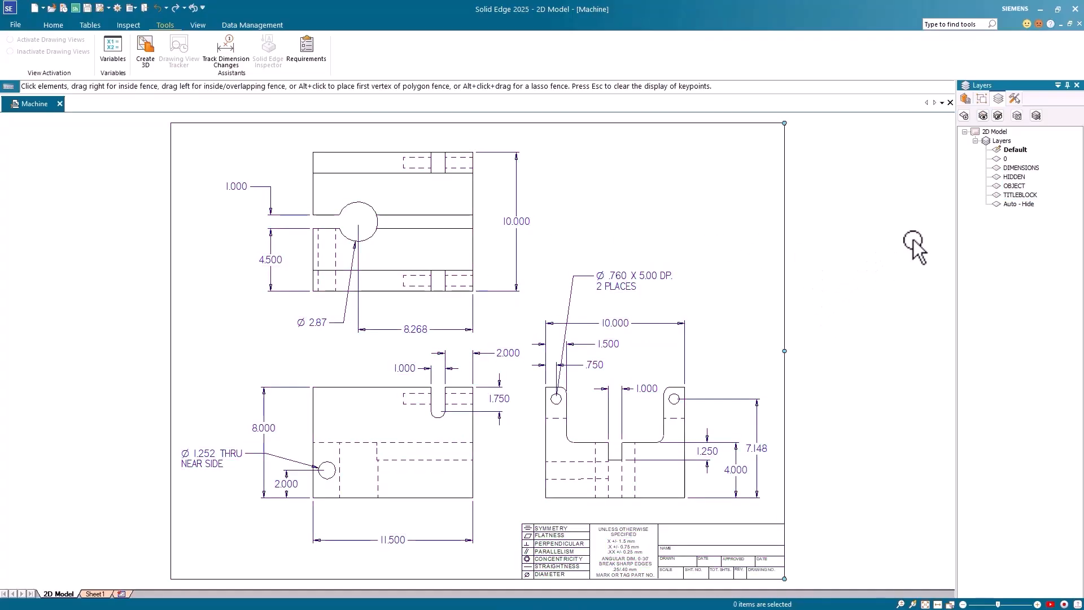
Step: Hide the DIMENSIONS and TITLEBLOCK layers in the Layers panel
right_click(1015, 167)
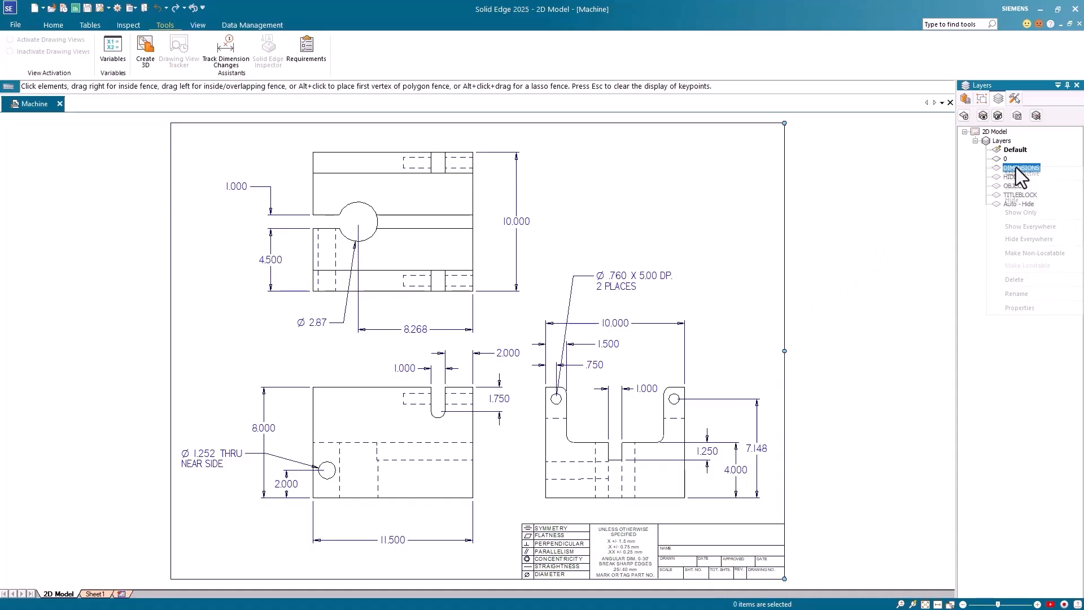
left_click(1008, 201)
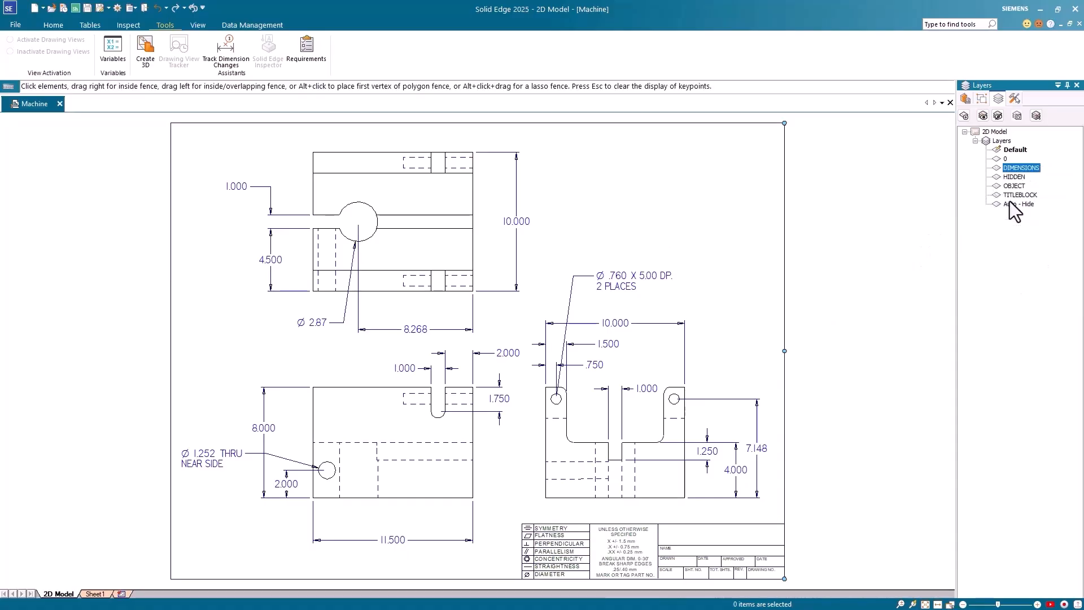
right_click(1020, 194)
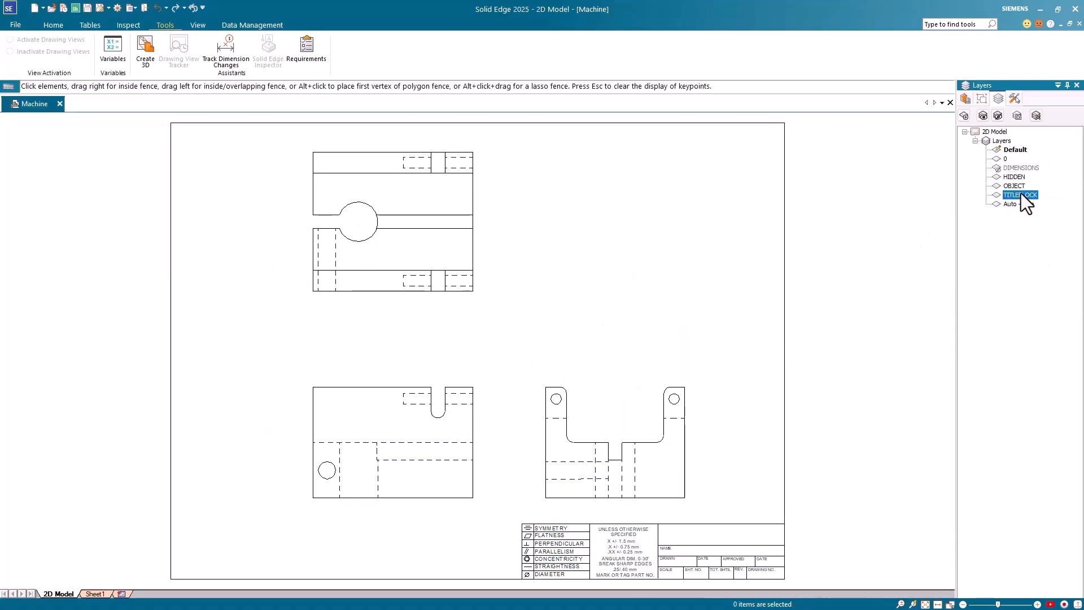
left_click(1021, 225)
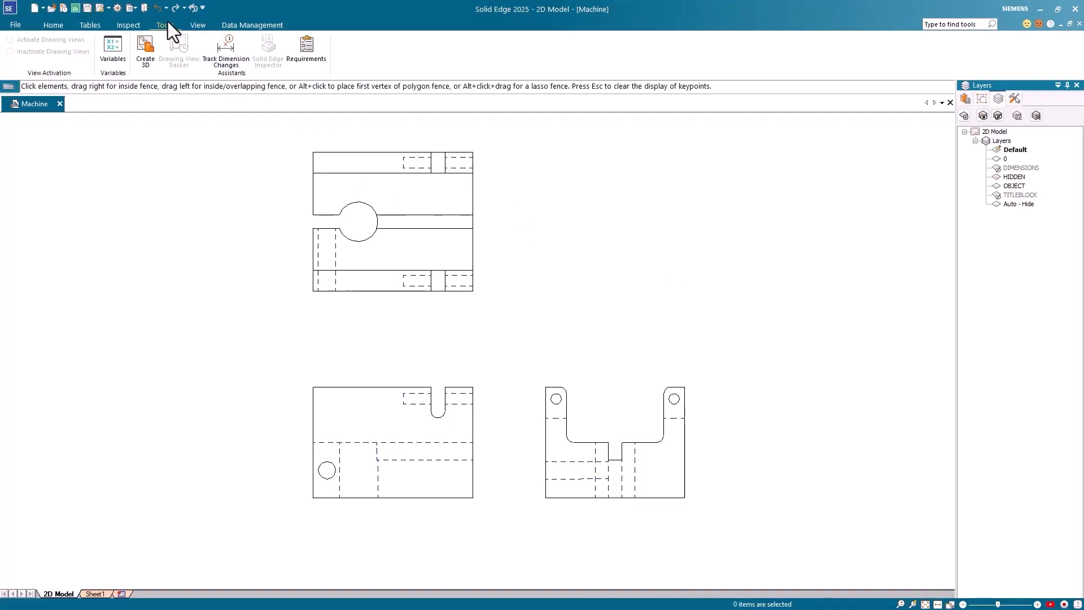
Step: Start Create 3D using the ansi inch part template
left_click(144, 56)
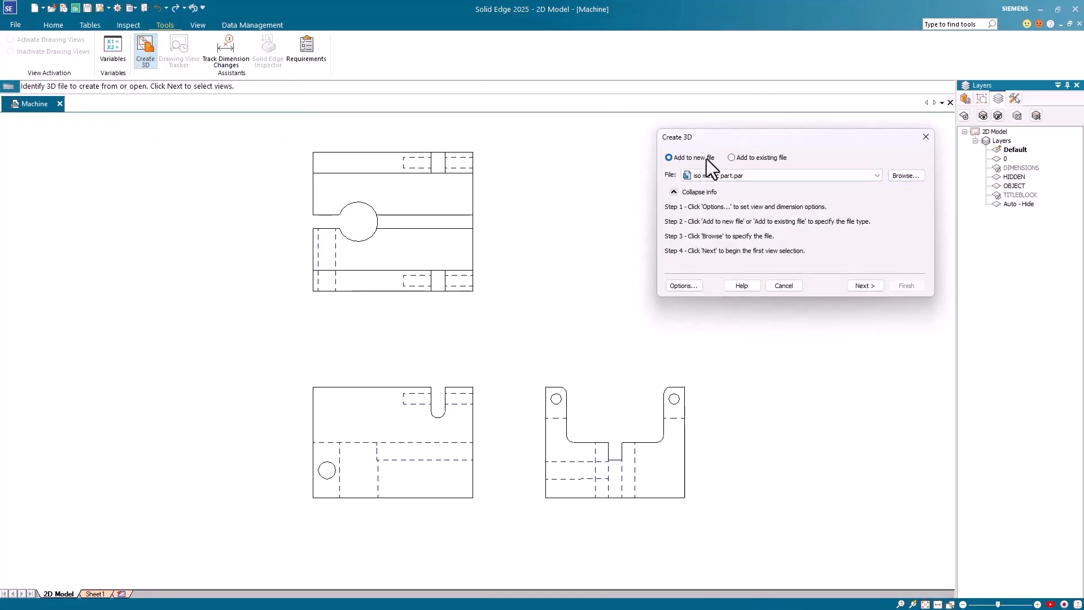
left_click(905, 174)
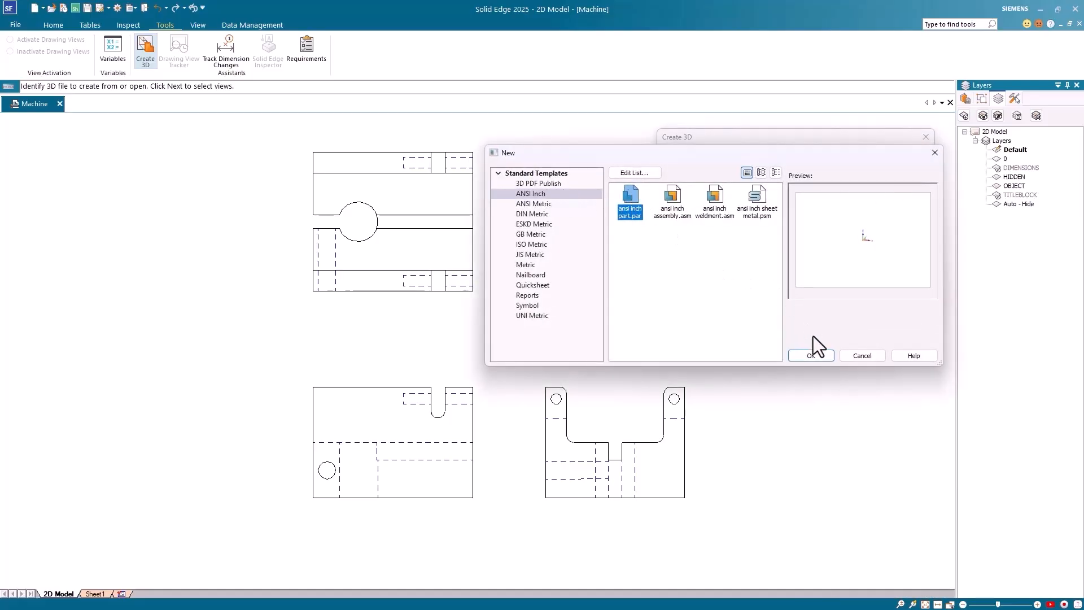
left_click(811, 355)
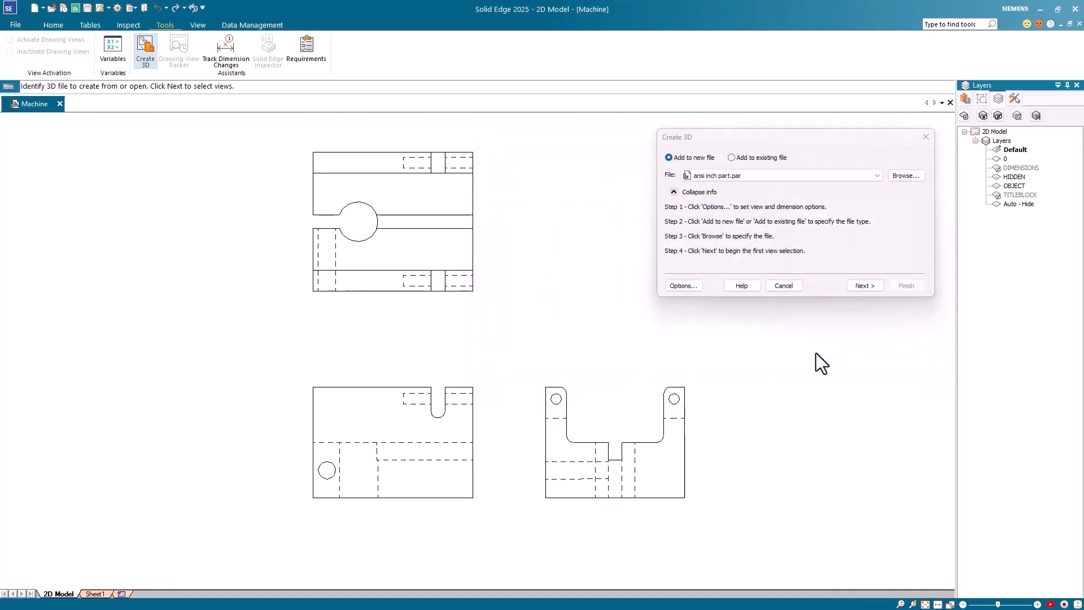
left_click(865, 287)
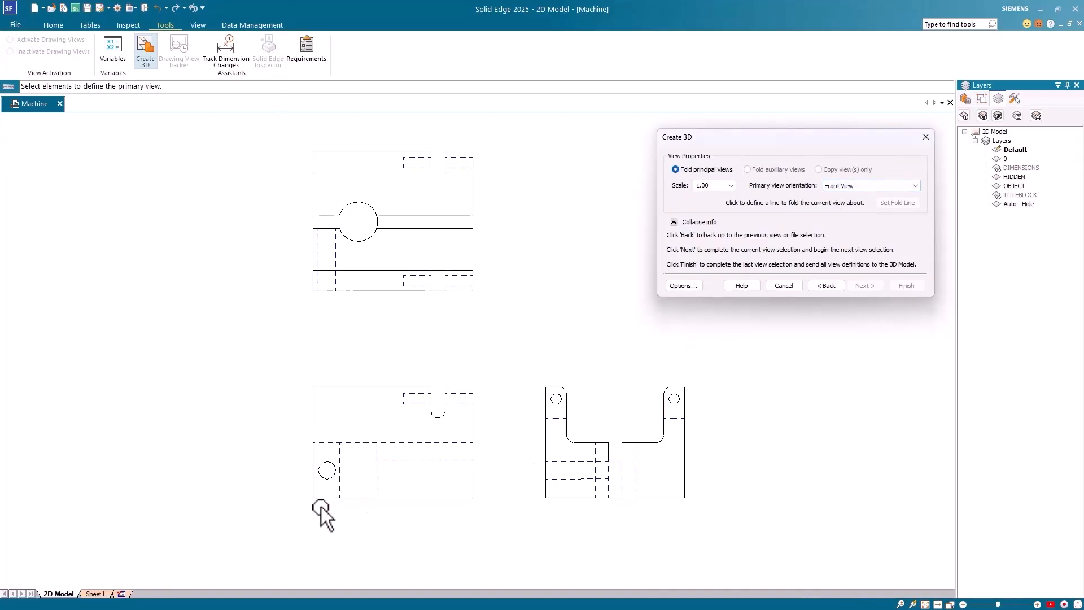
Step: Box-select the lower-left front view as primary, then the top and right views for folding
left_click_drag(285, 520, 507, 366)
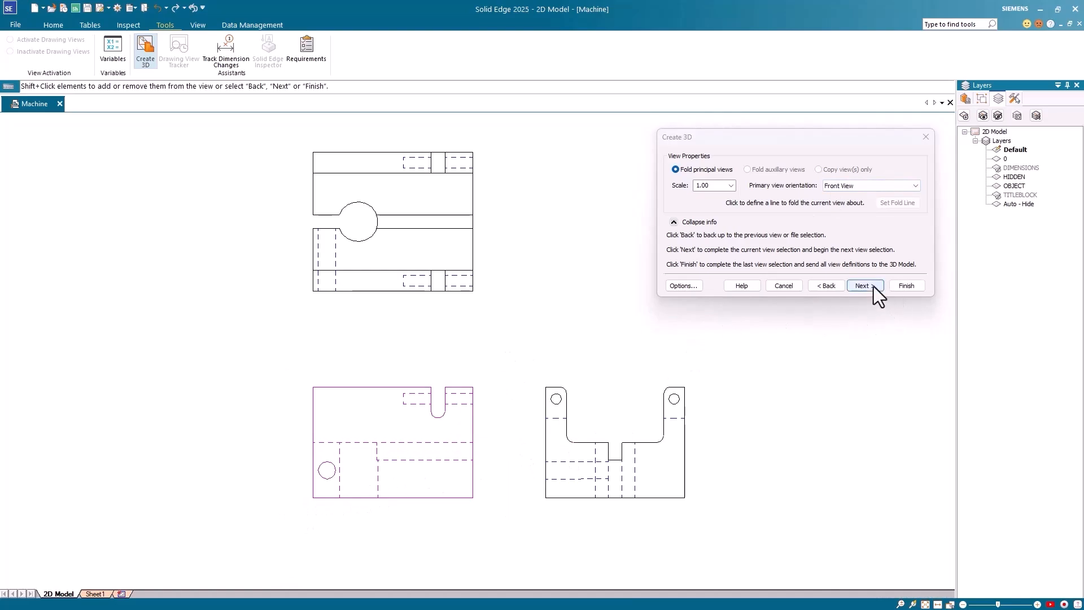
left_click(863, 285)
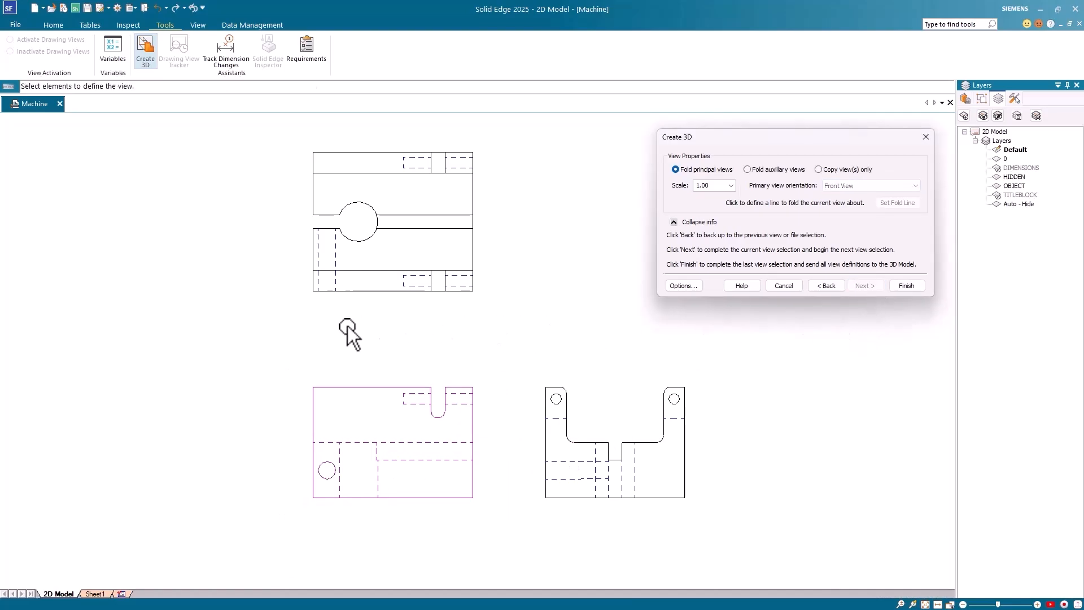
left_click_drag(290, 323, 506, 133)
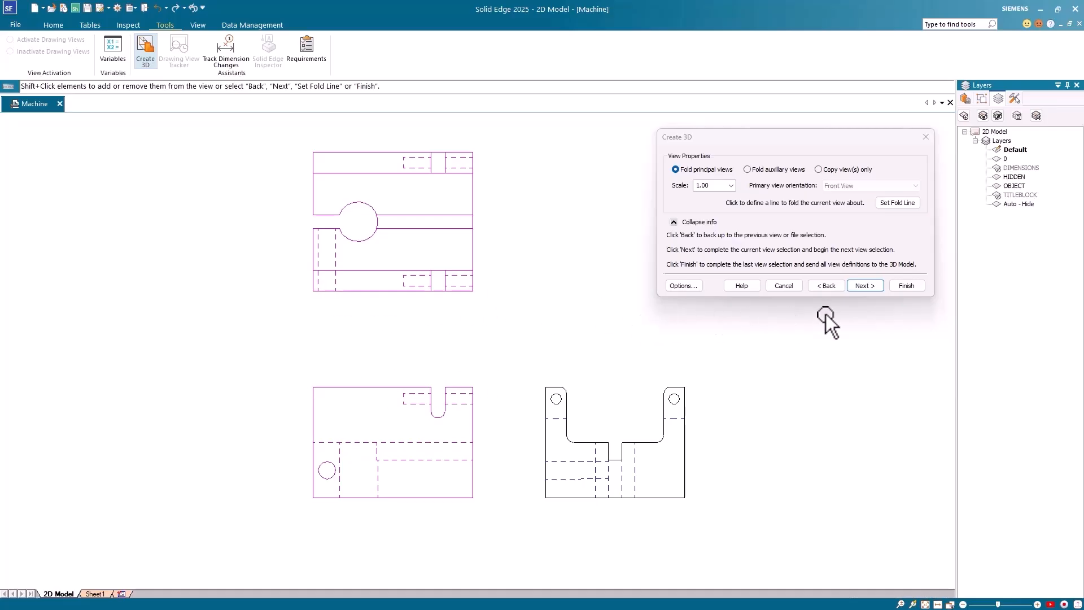
left_click(863, 285)
left_click_drag(519, 519, 732, 361)
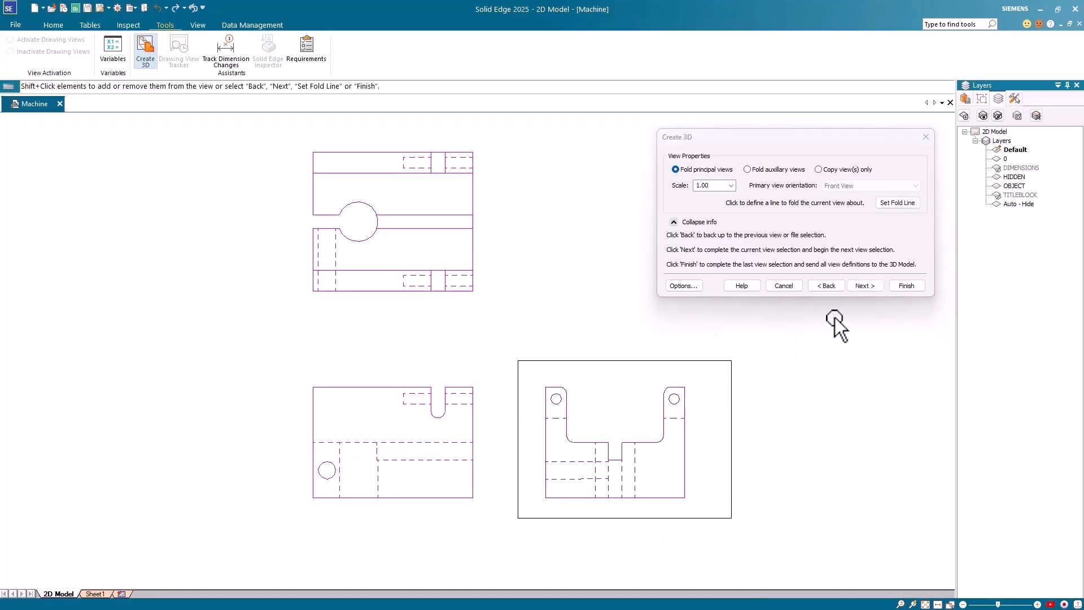
left_click(864, 285)
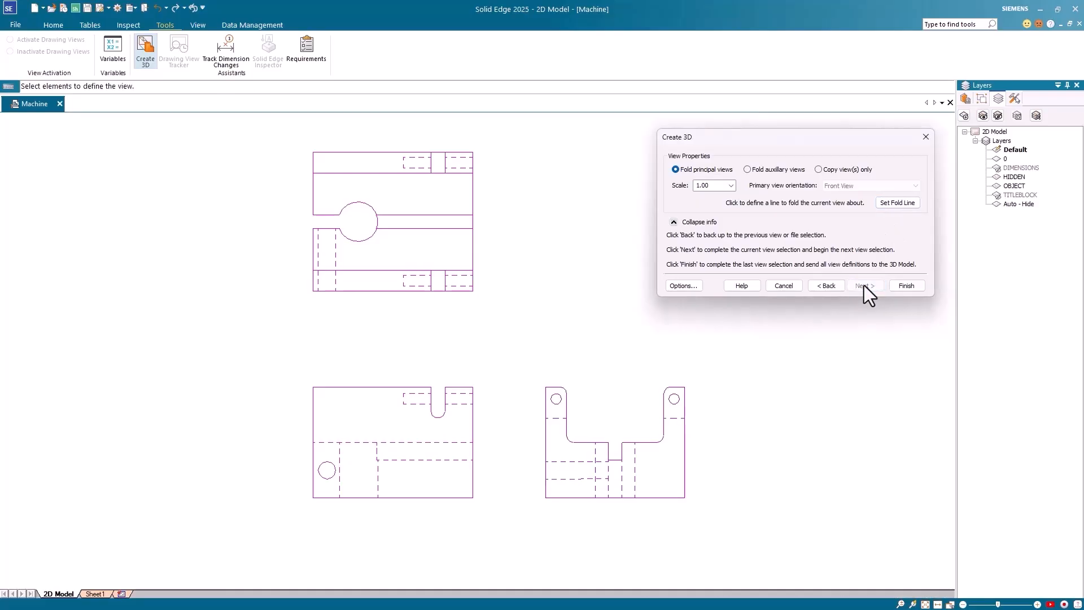
Step: Send the folded views to Part3 and extrude the right sketch outline 5.750 in as Protrusion 1
left_click(907, 286)
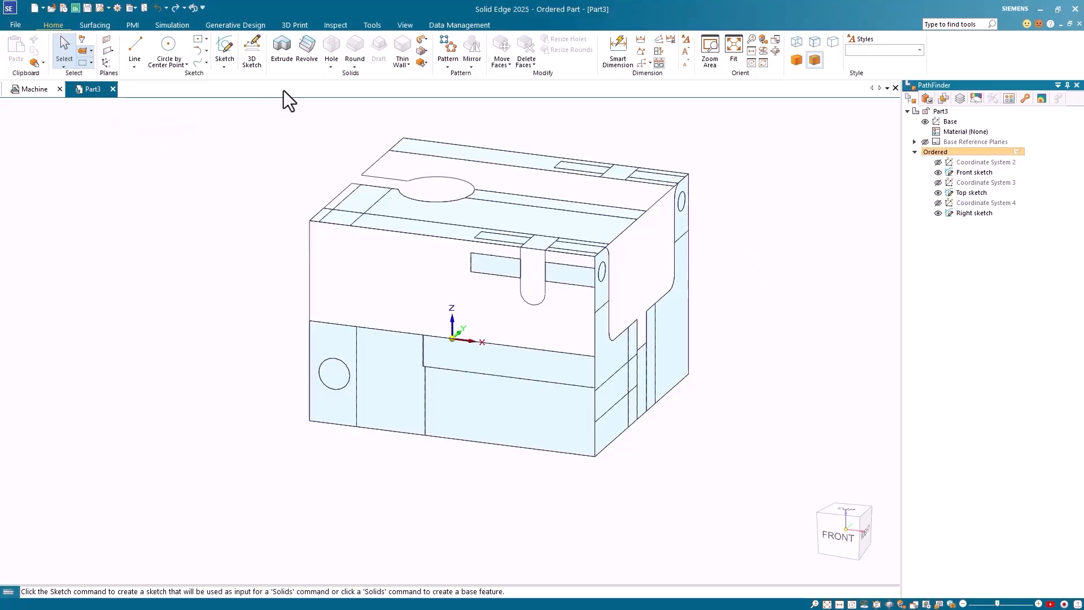
left_click(282, 45)
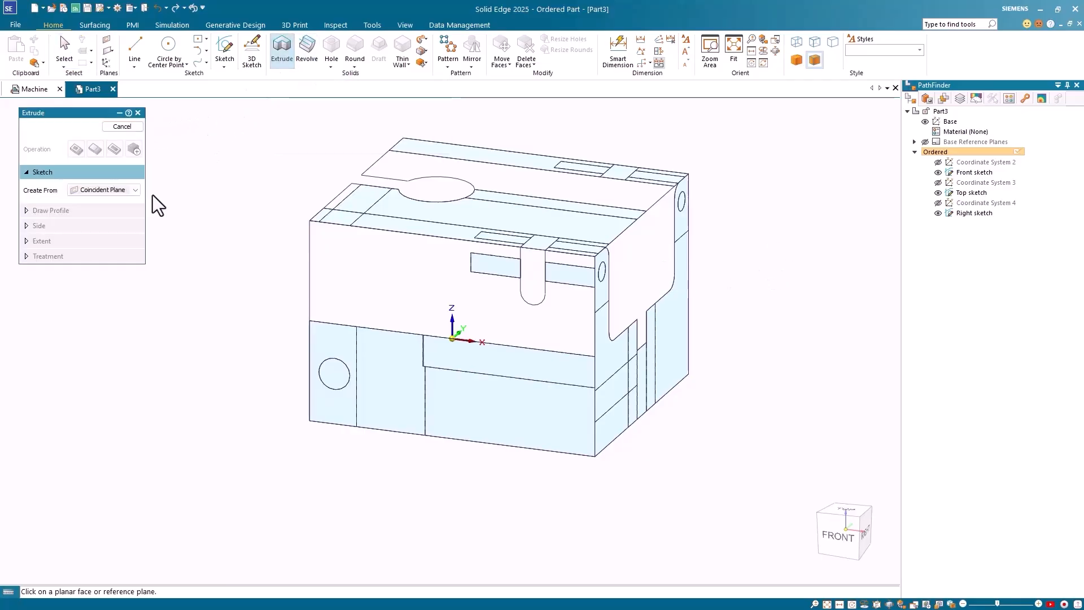
left_click(135, 189)
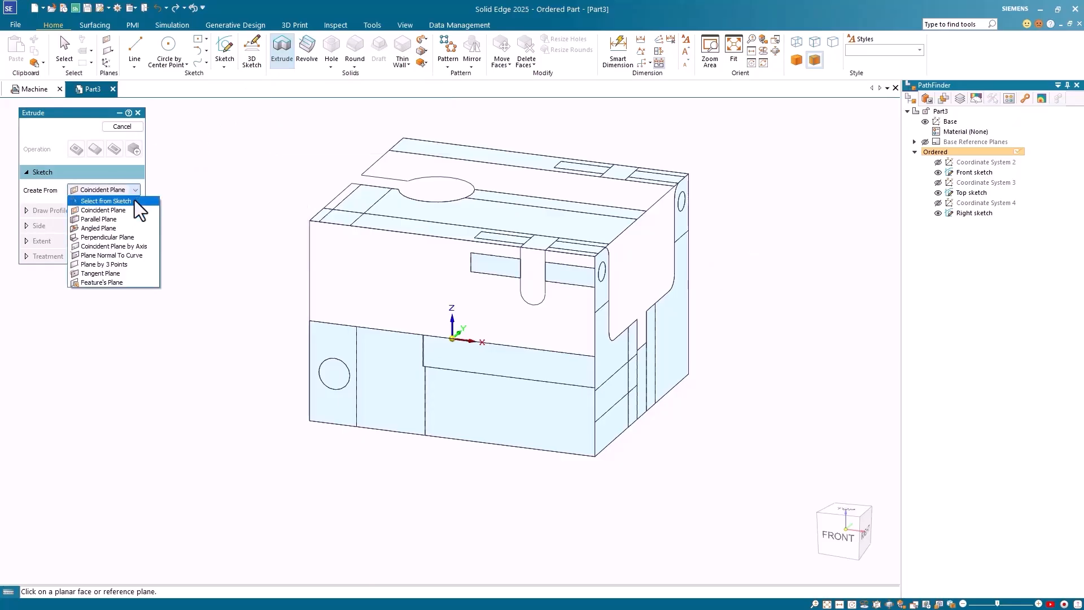
left_click(134, 200)
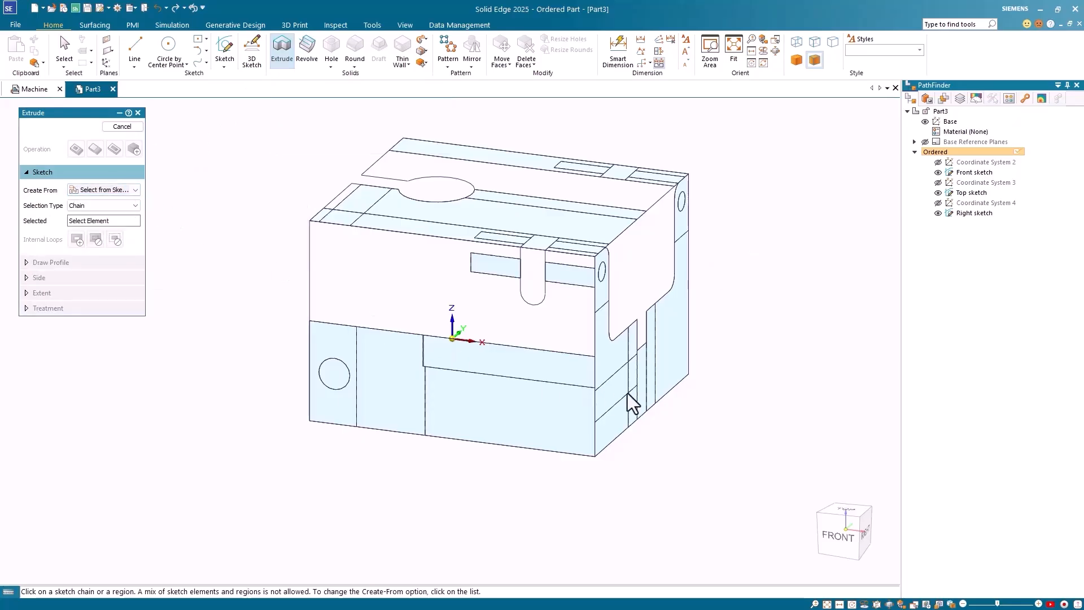
left_click(668, 299)
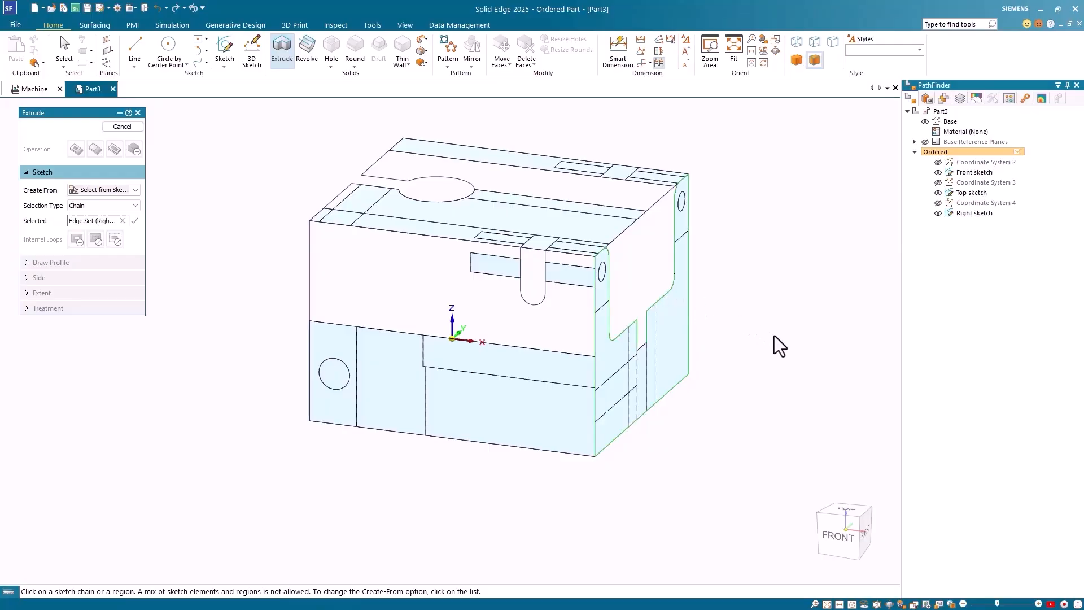
left_click(642, 348)
right_click(797, 275)
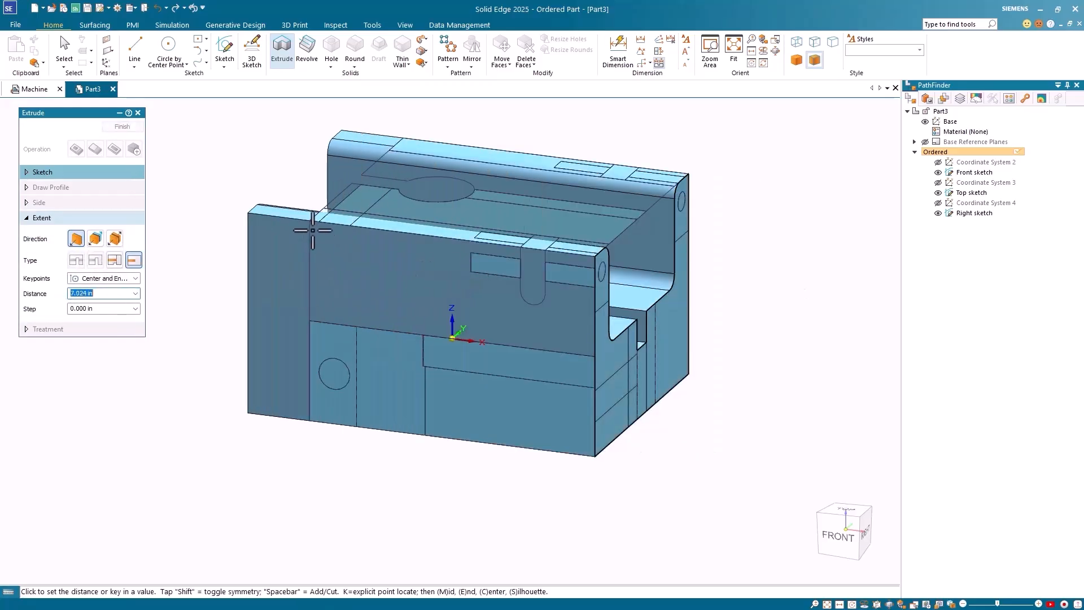
left_click(310, 220)
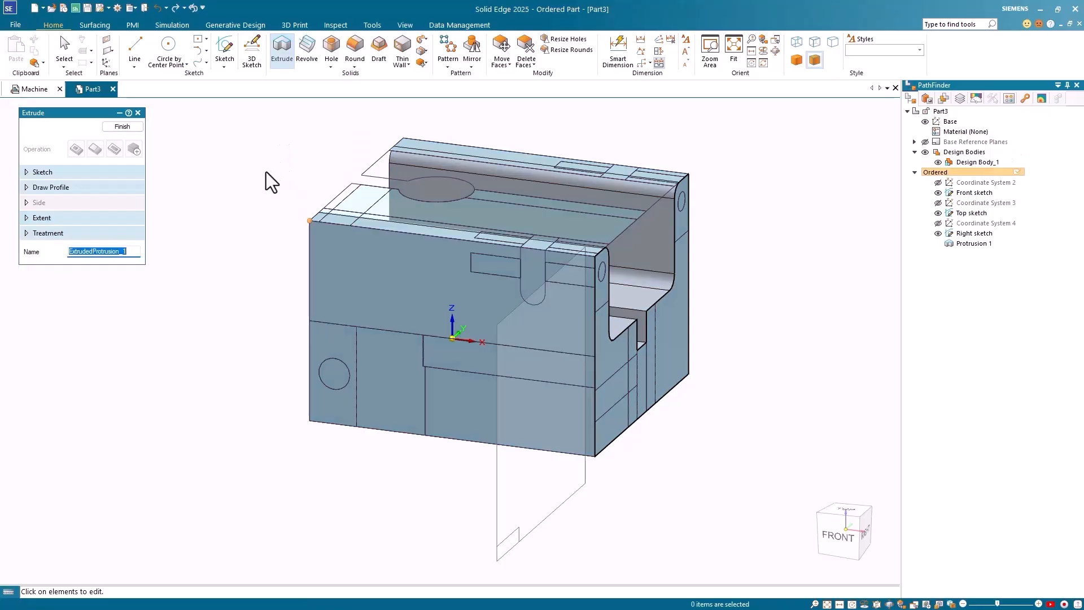
left_click(122, 127)
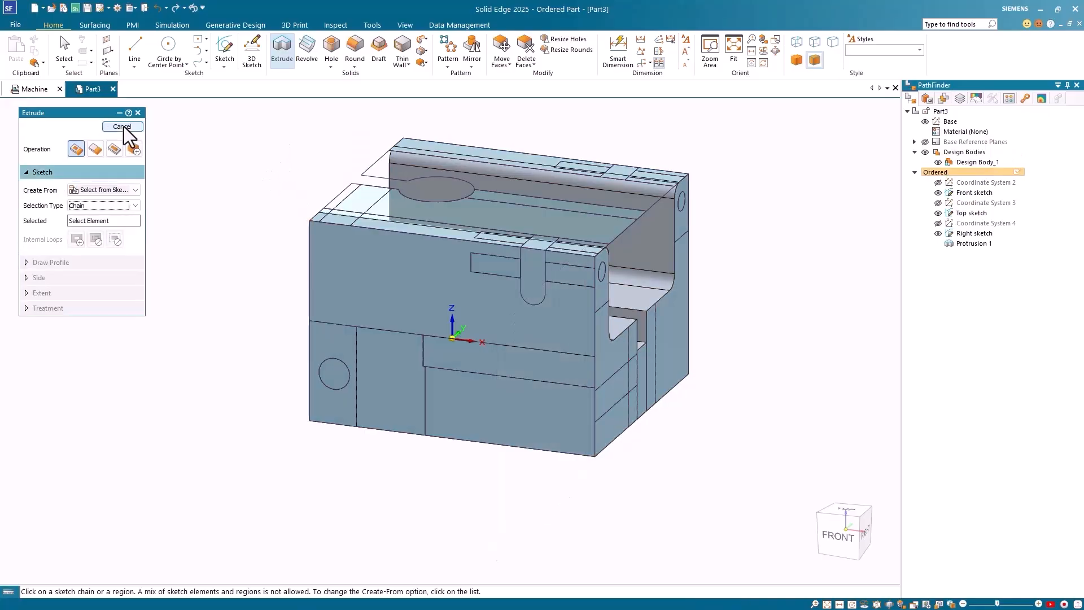
scroll(788, 178, "up", 2)
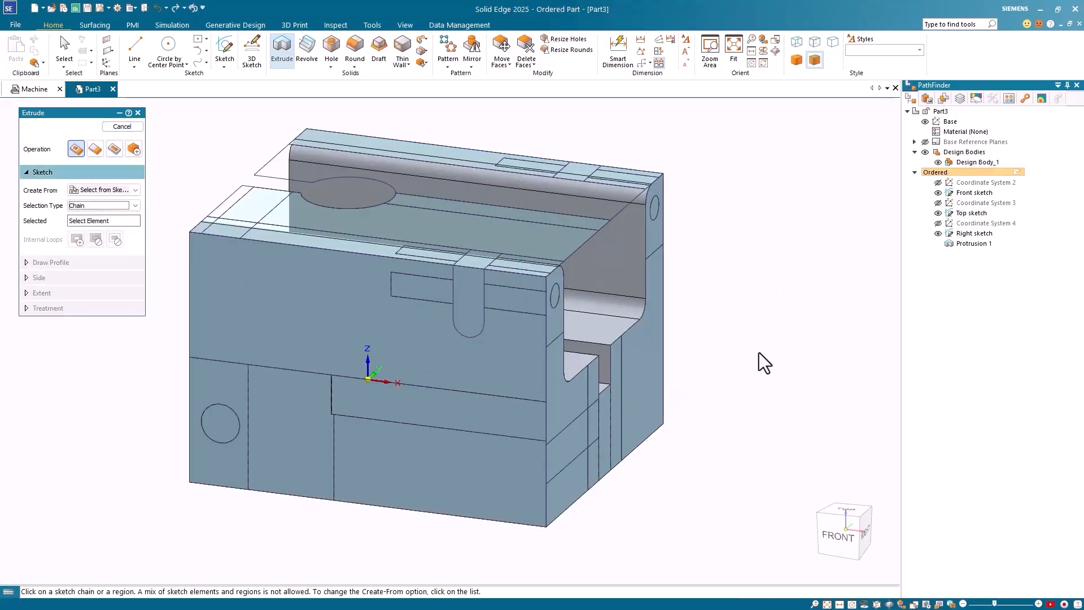
Step: Cut the front sketch's rounded slot Through All as Cutout 1
left_click(482, 342)
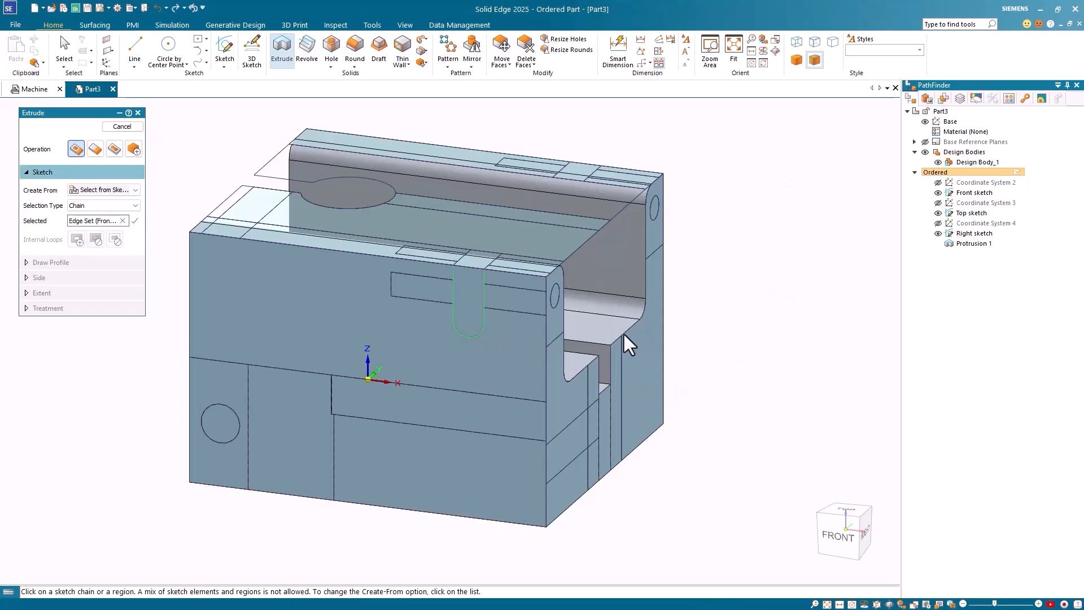
left_click(346, 254)
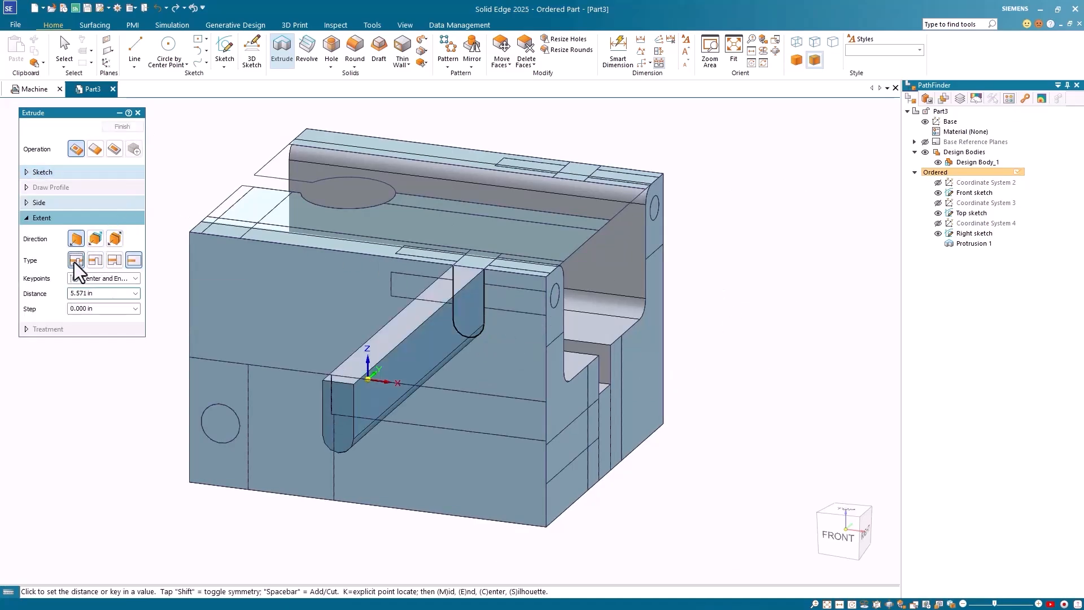
left_click(75, 261)
left_click(114, 148)
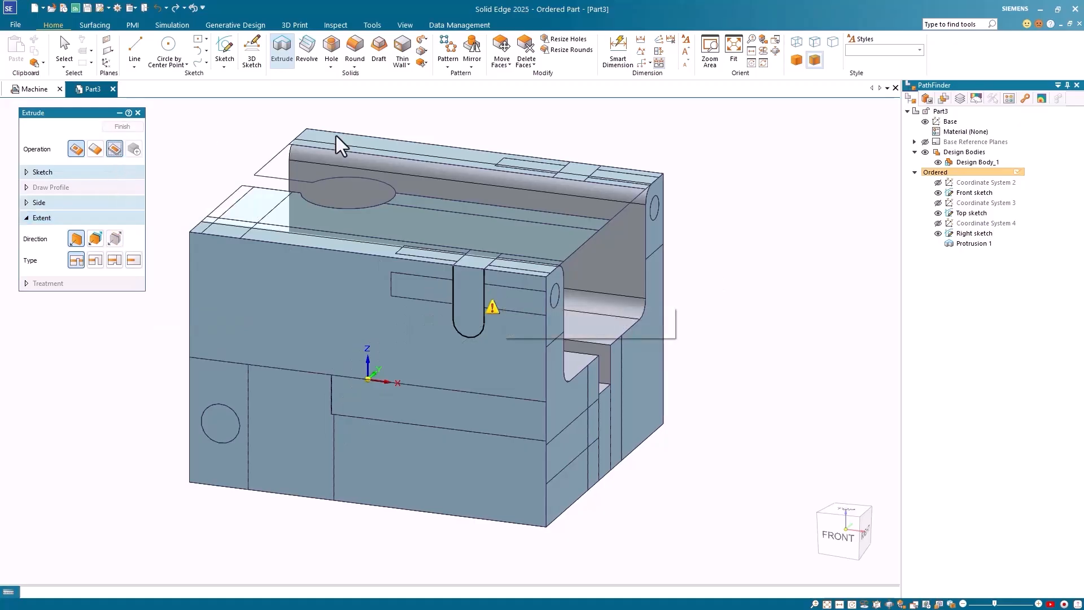
left_click(672, 136)
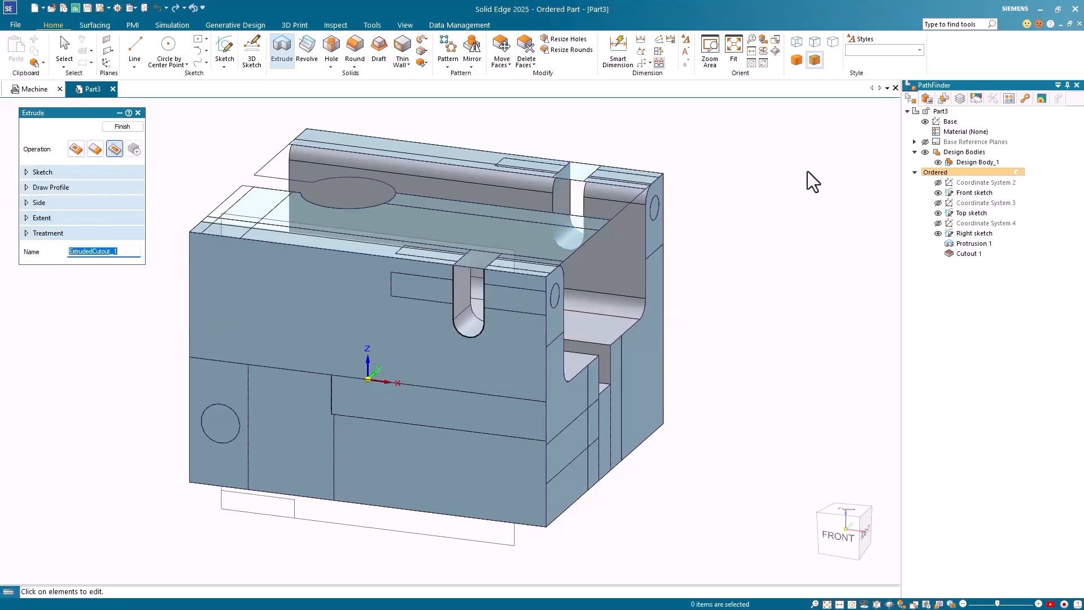
middle_click_drag(809, 172, 791, 186)
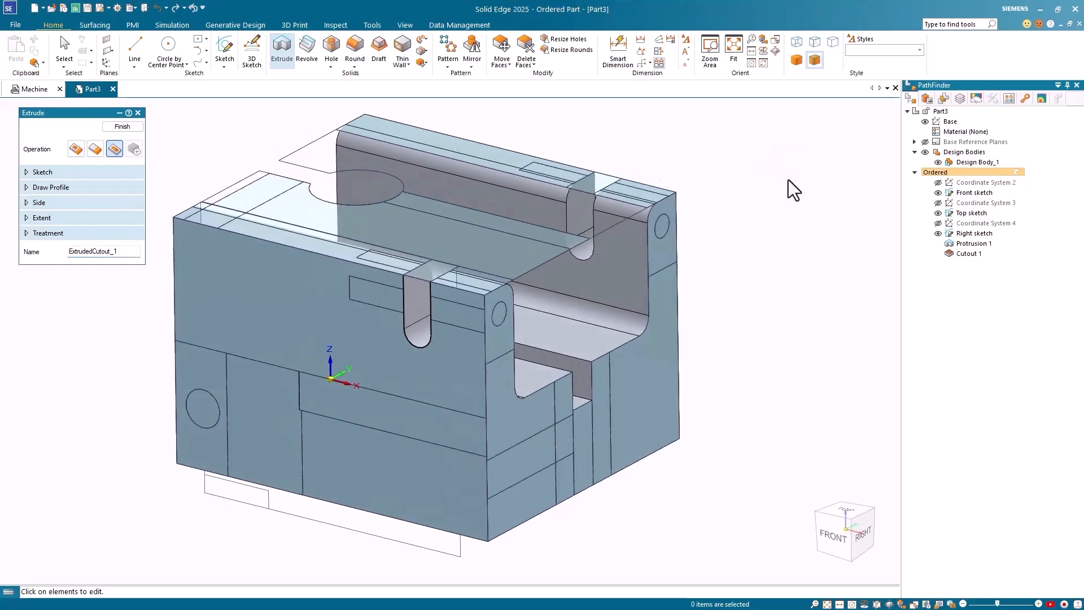
left_click(122, 126)
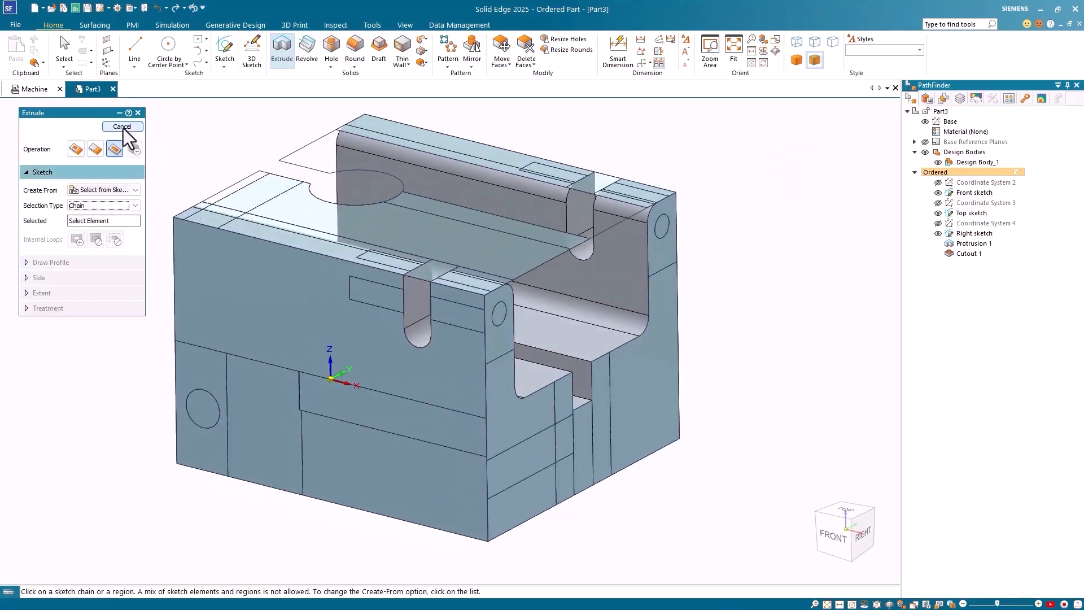
Step: Cut both right-sketch circles to a finite depth at a front sketch vertex as Cutout 2
left_click(499, 324)
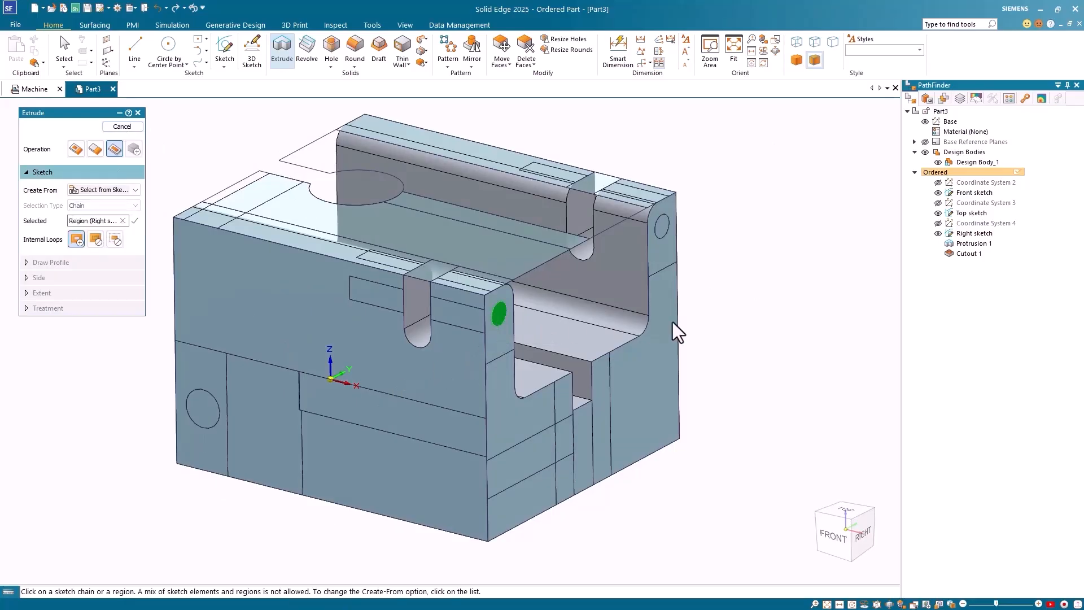
left_click(662, 237)
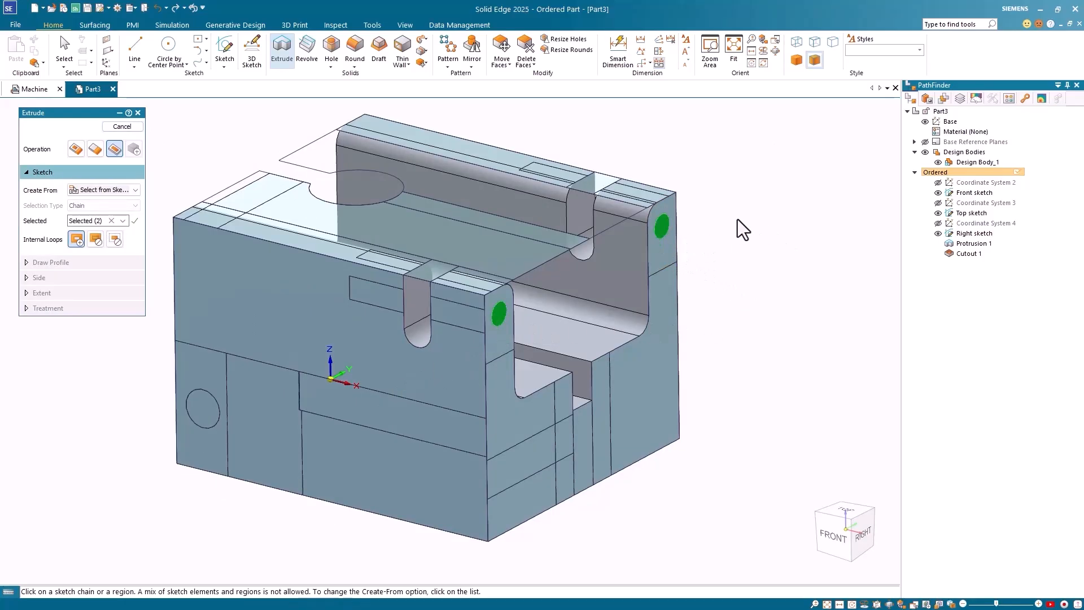
right_click(230, 135)
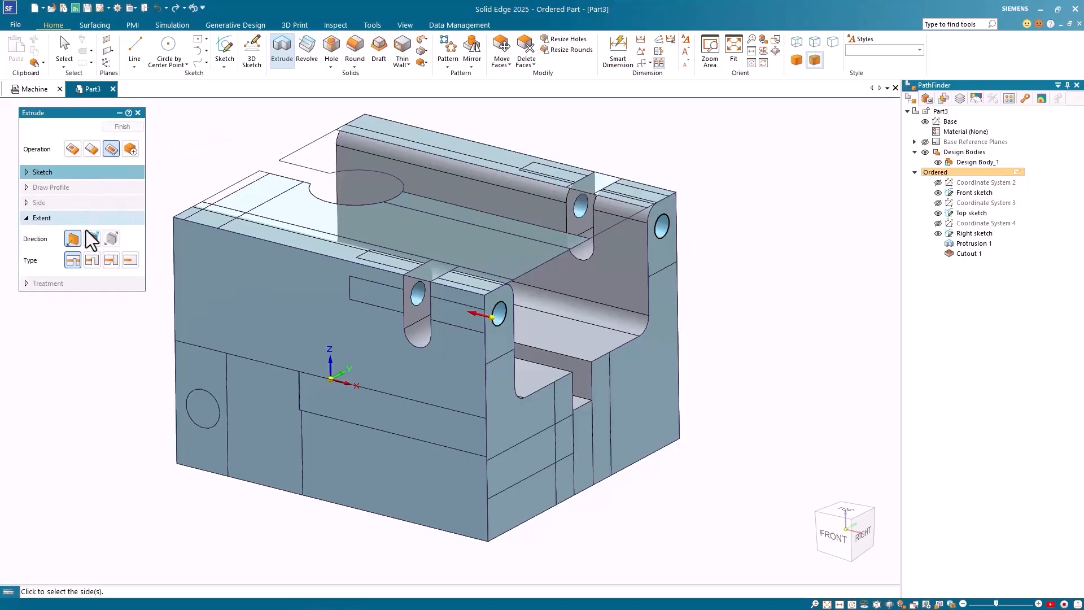
left_click(130, 260)
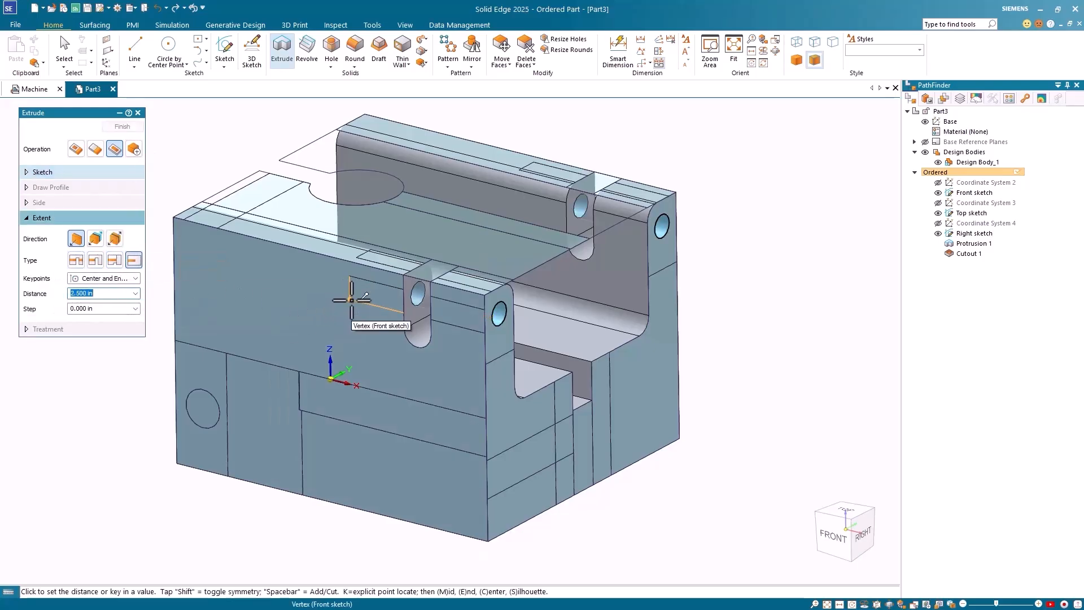
left_click(351, 300)
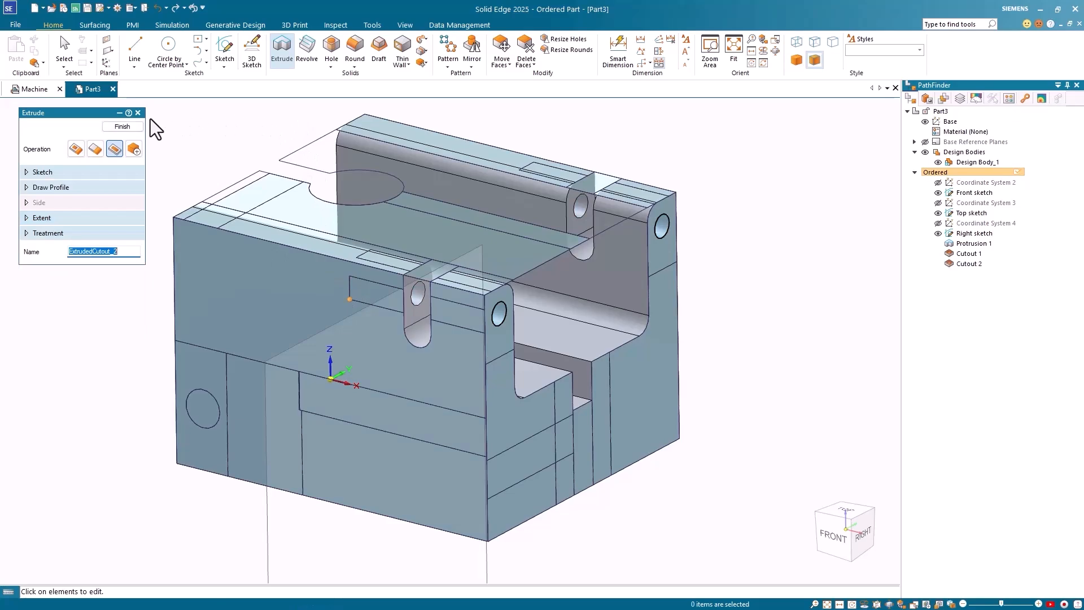
left_click(122, 127)
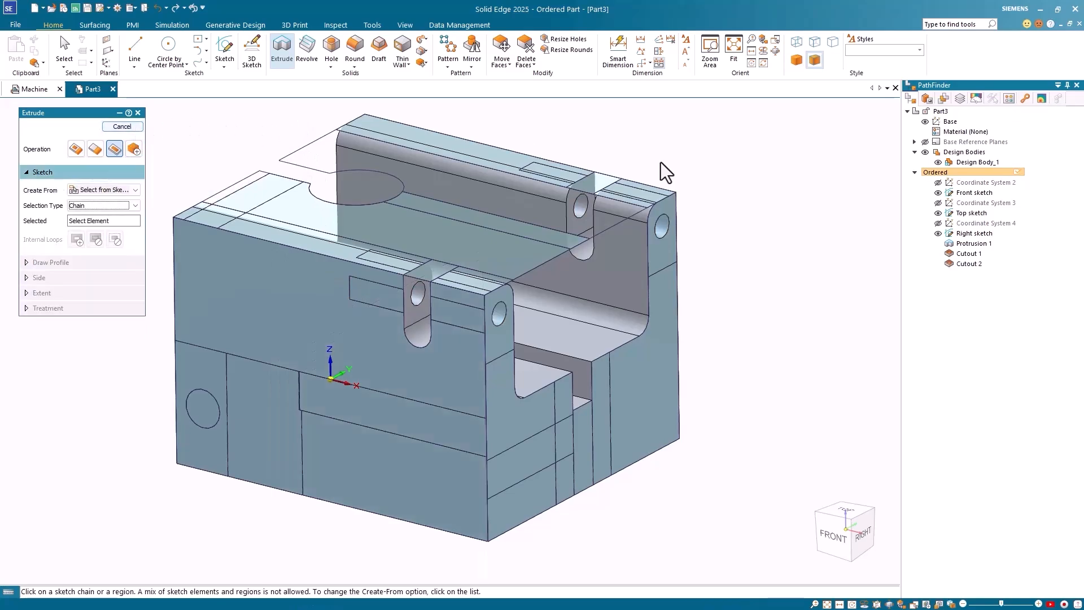
Step: Cut the Top sketch keyhole profile downward Through All as Cutout 3
middle_click_drag(764, 336, 900, 332)
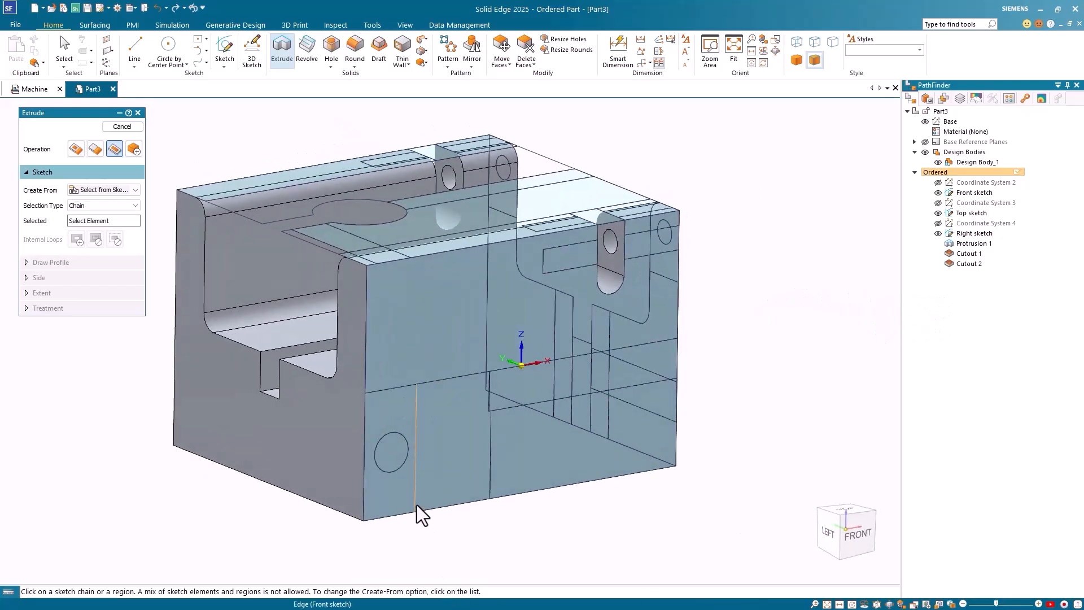
left_click(404, 211)
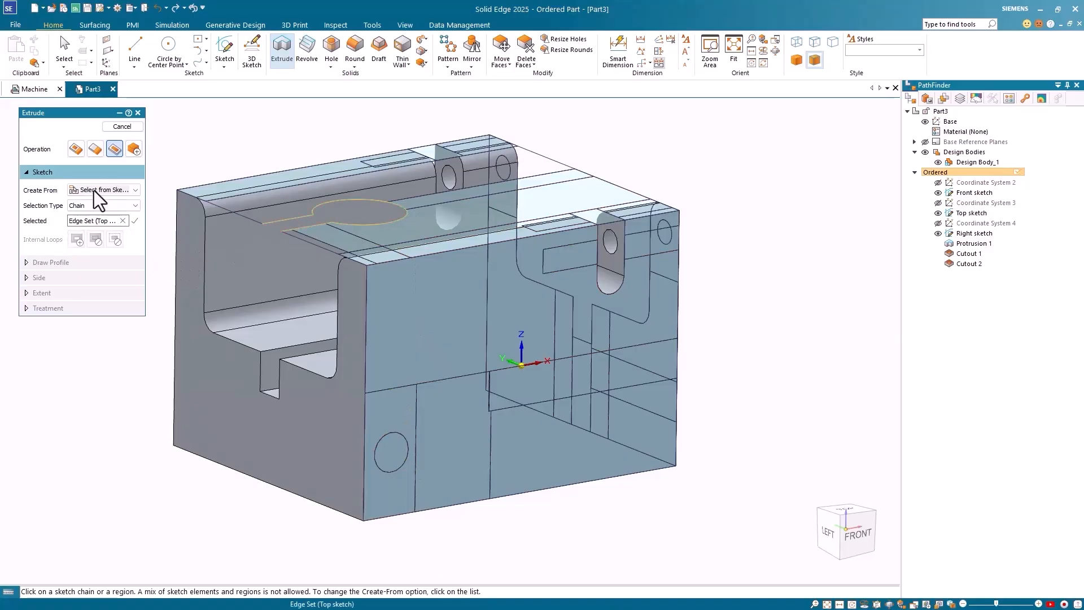
right_click(225, 125)
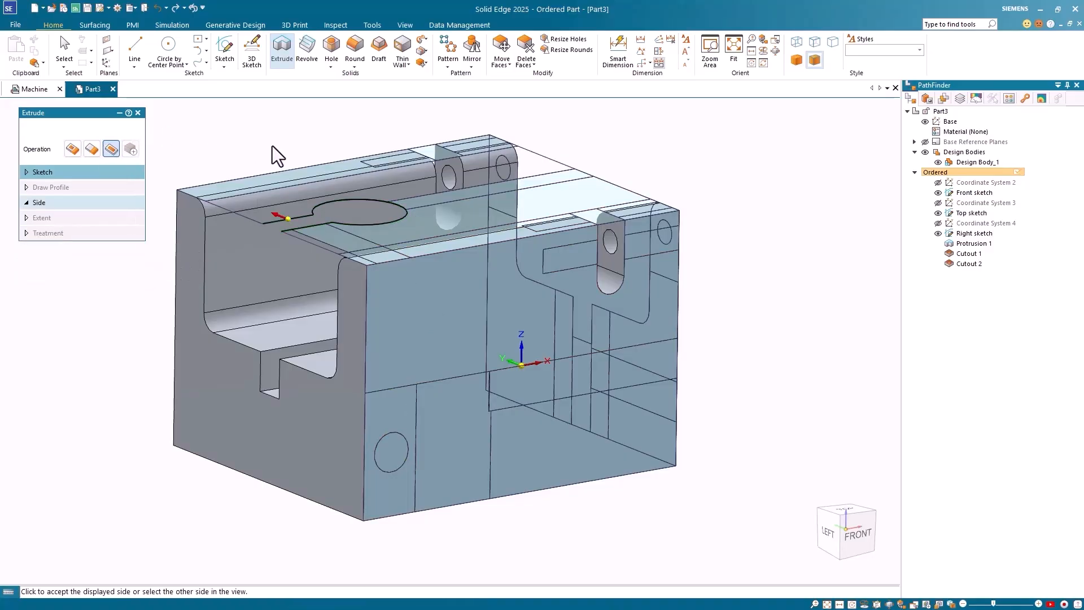
left_click(346, 198)
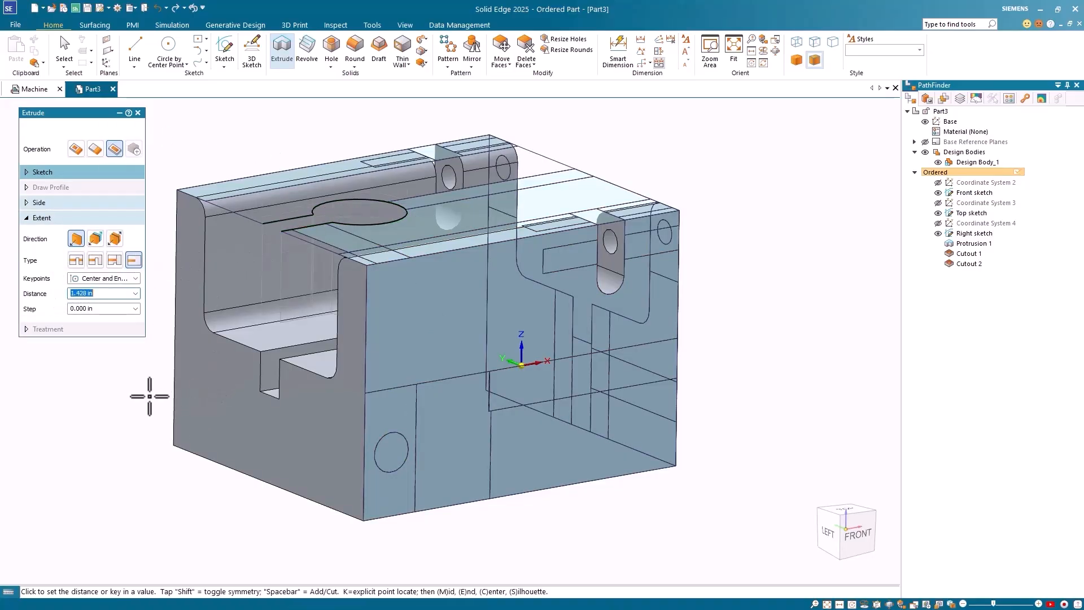
left_click(77, 260)
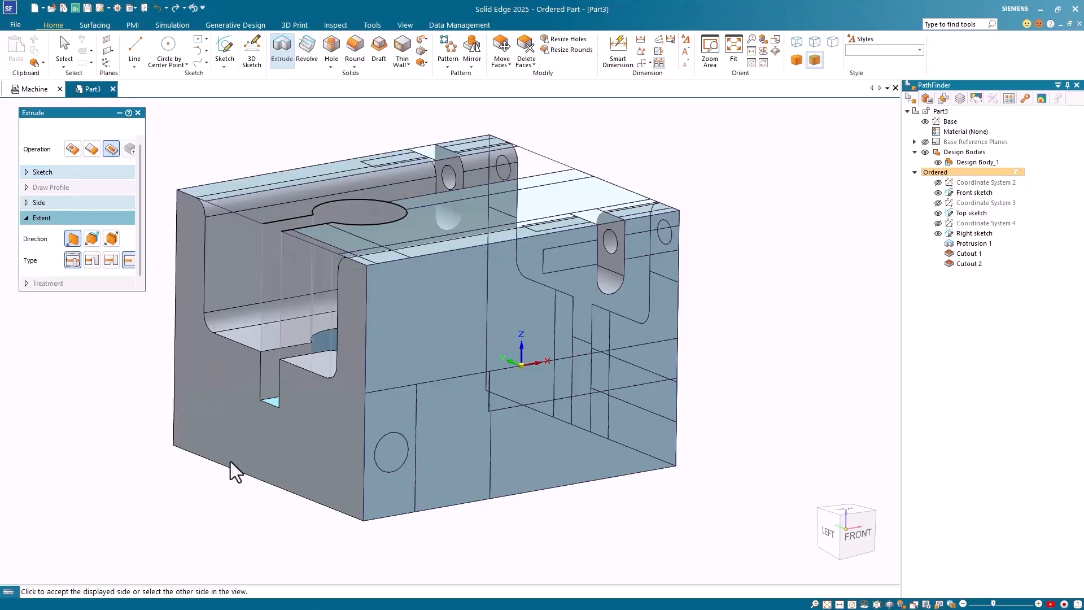
left_click(247, 504)
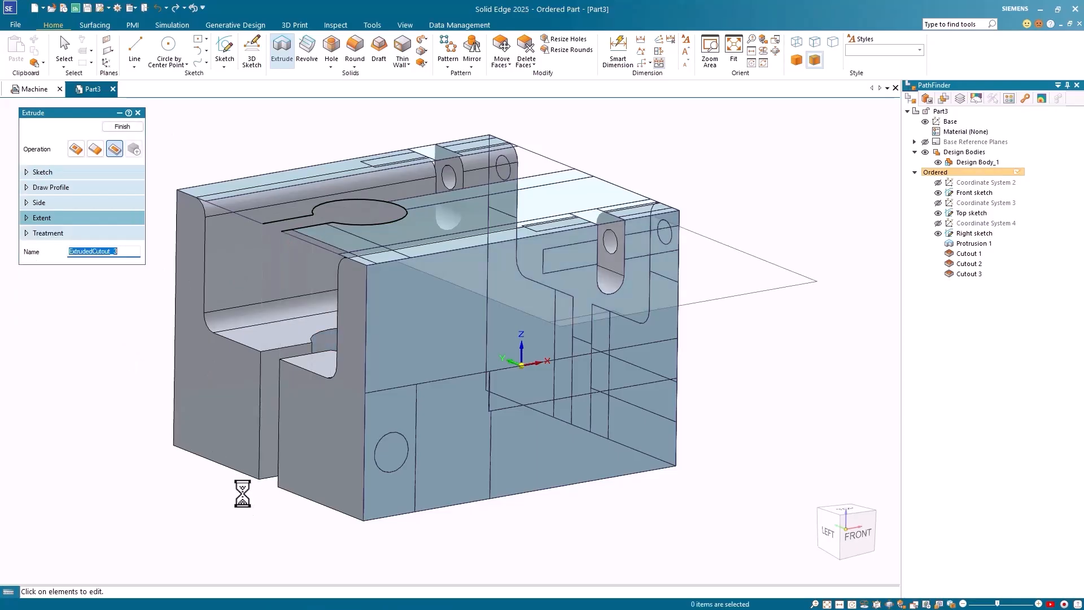
mouse_move(236, 502)
middle_mouse_down()
mouse_move(322, 513)
mouse_move(299, 520)
mouse_move(251, 493)
middle_mouse_up()
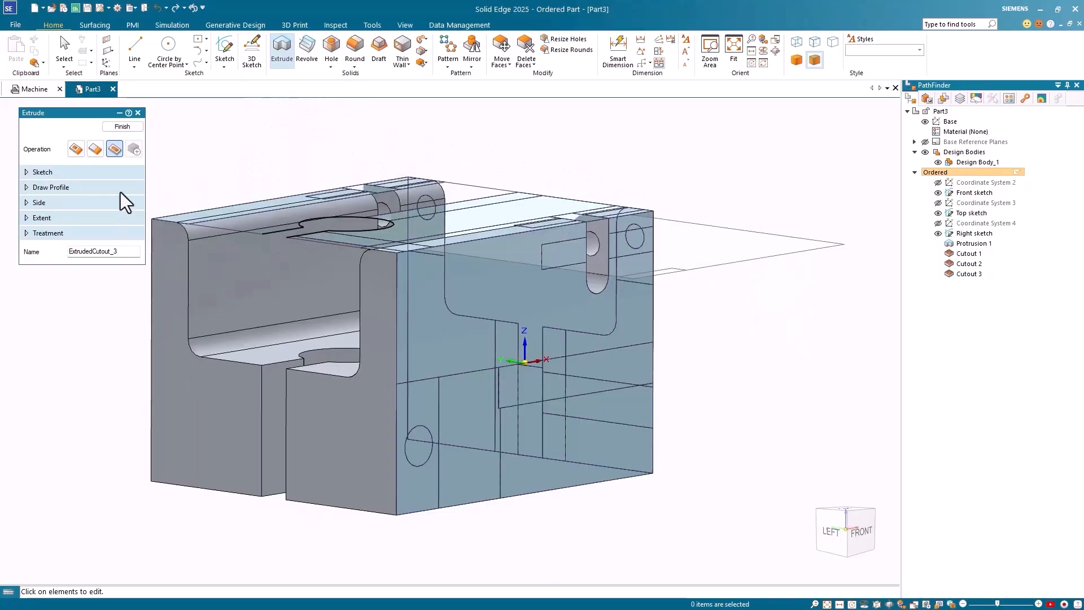
left_click(124, 127)
Step: Cut the front sketch circle into the part as Cutout 4
left_click(414, 469)
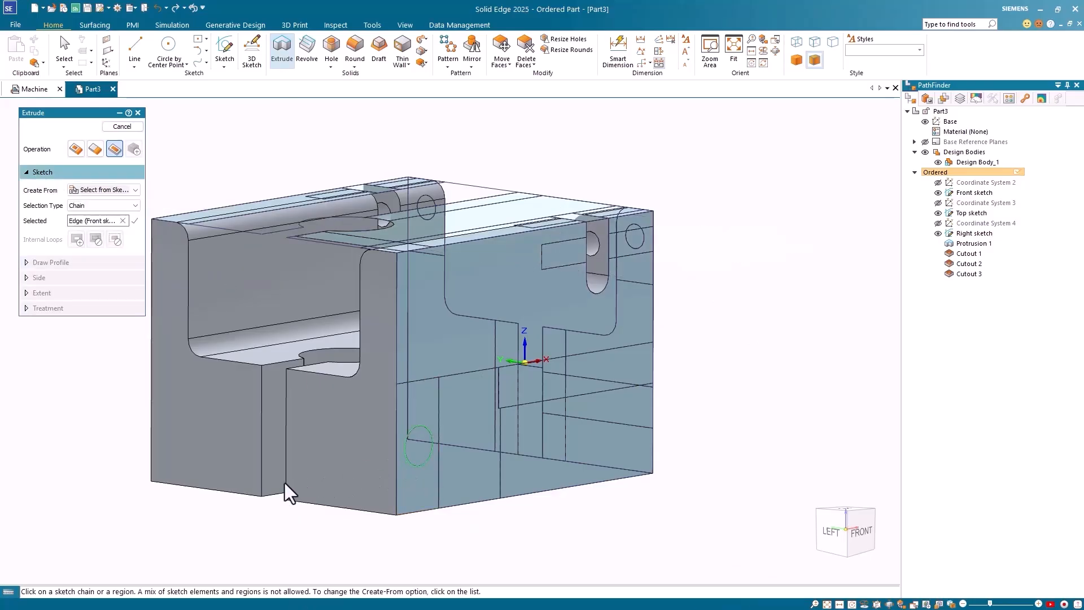
right_click(202, 144)
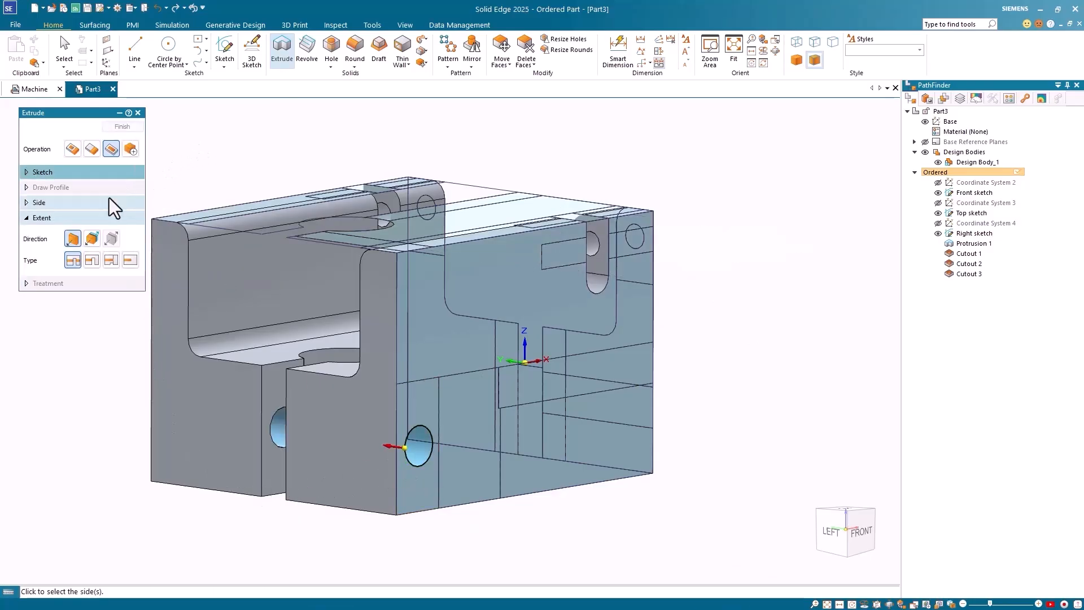
left_click(92, 260)
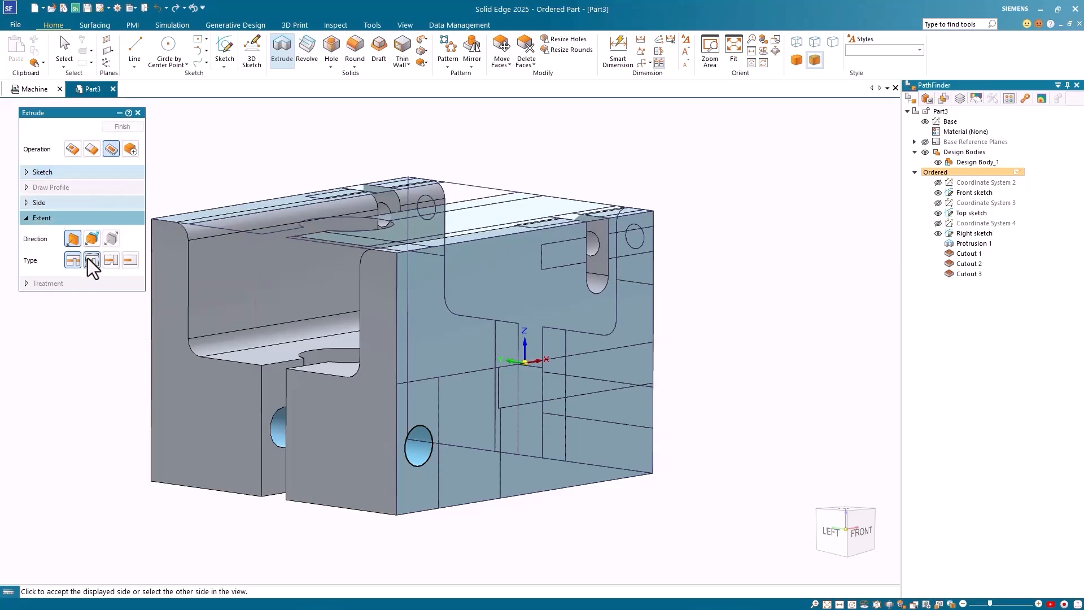
left_click(107, 523)
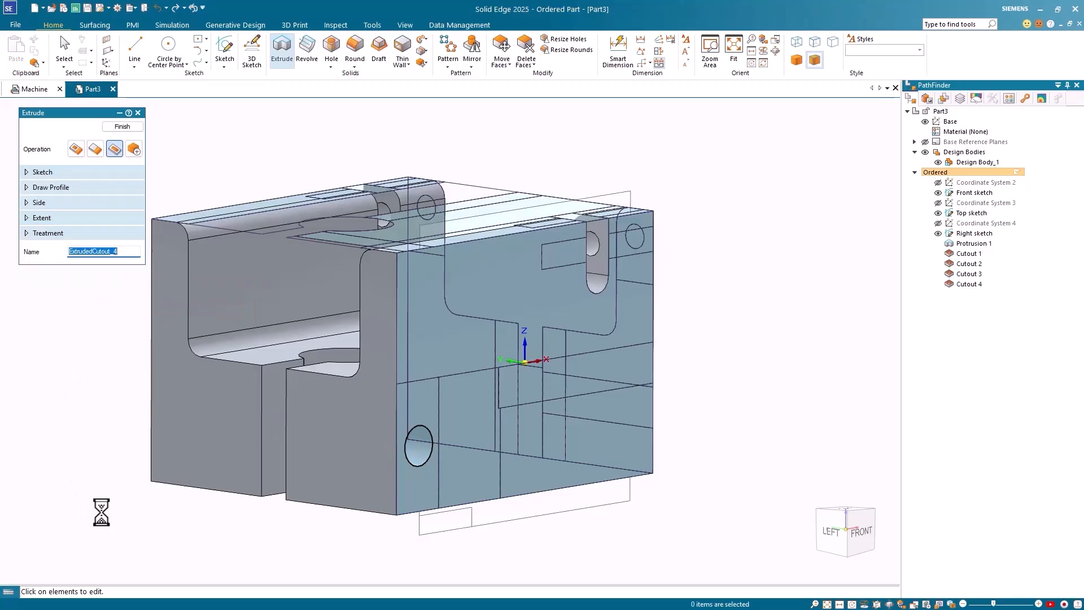
left_click(122, 127)
Step: Hide all sketches in Part3 and orbit to a front-right view
key("Escape")
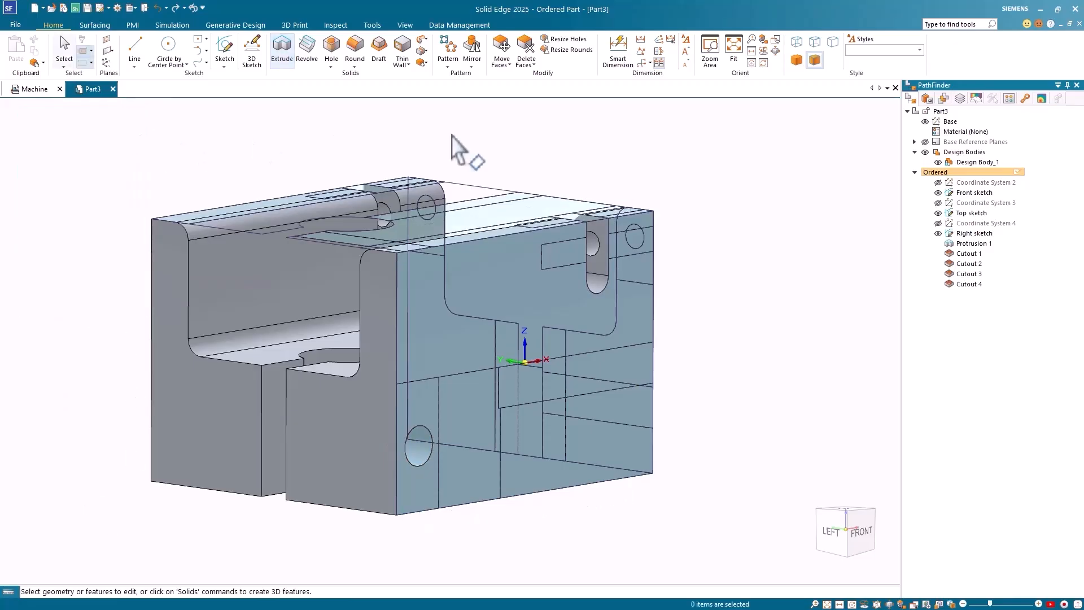
right_click(768, 215)
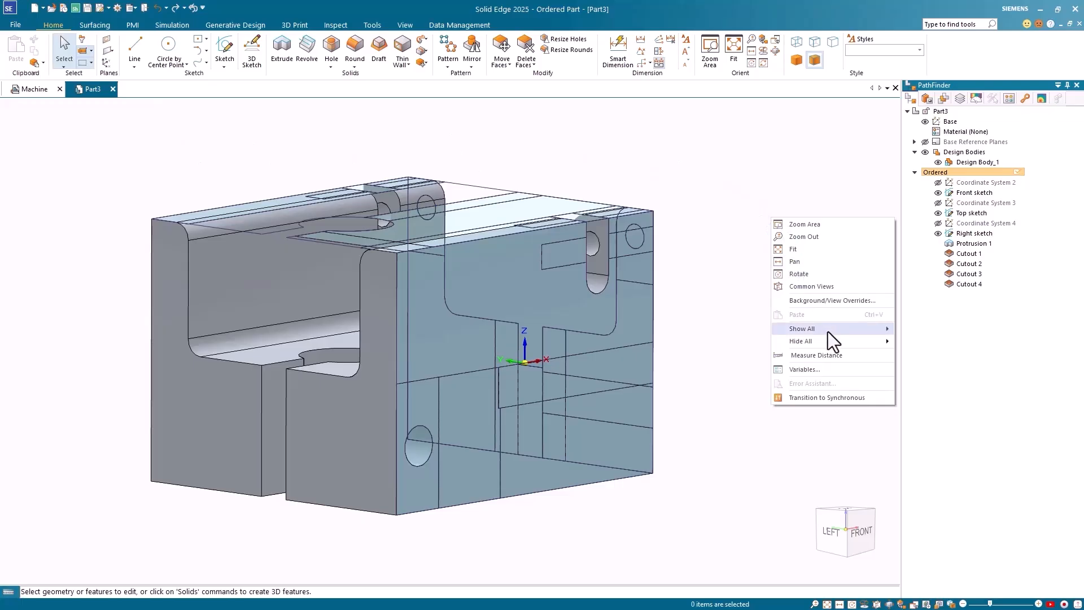
mouse_move(830, 340)
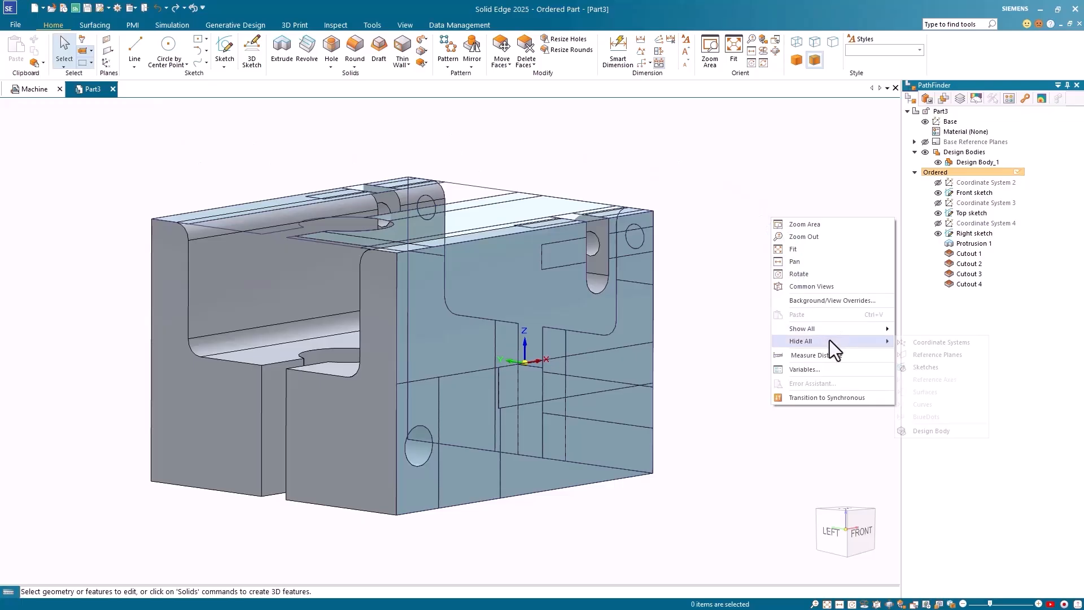
left_click(926, 367)
mouse_move(818, 310)
middle_mouse_down()
mouse_move(734, 283)
mouse_move(604, 295)
mouse_move(266, 387)
mouse_move(268, 428)
mouse_move(418, 383)
mouse_move(536, 367)
mouse_move(672, 373)
mouse_move(696, 447)
middle_mouse_up()
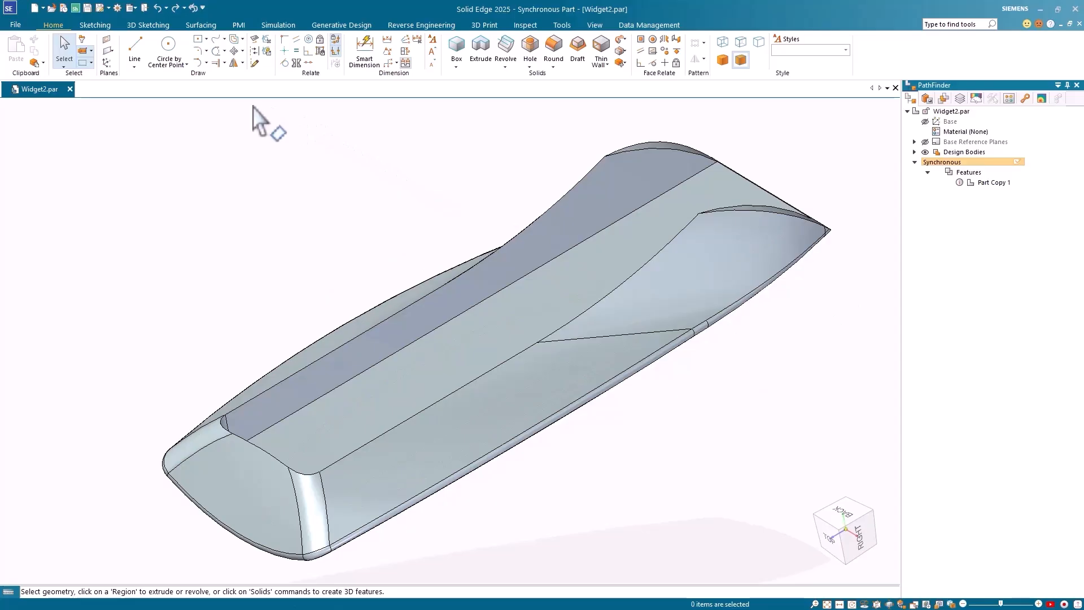
Step: Open the Geometry Inspector on Widget2.par for All Active Models, checking Faults only with Small entities off
left_click(527, 25)
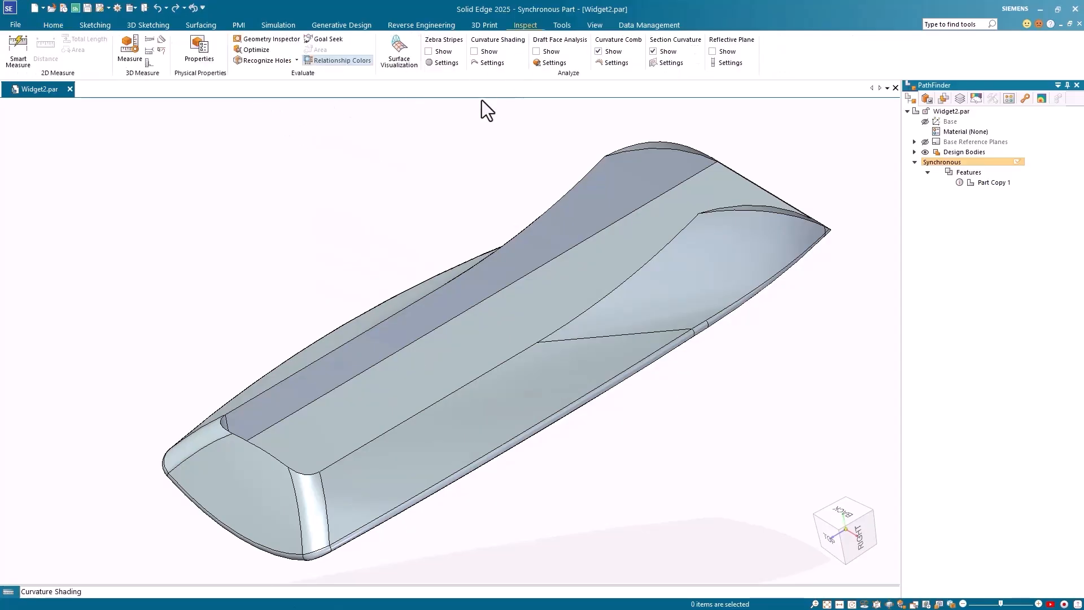
left_click(287, 41)
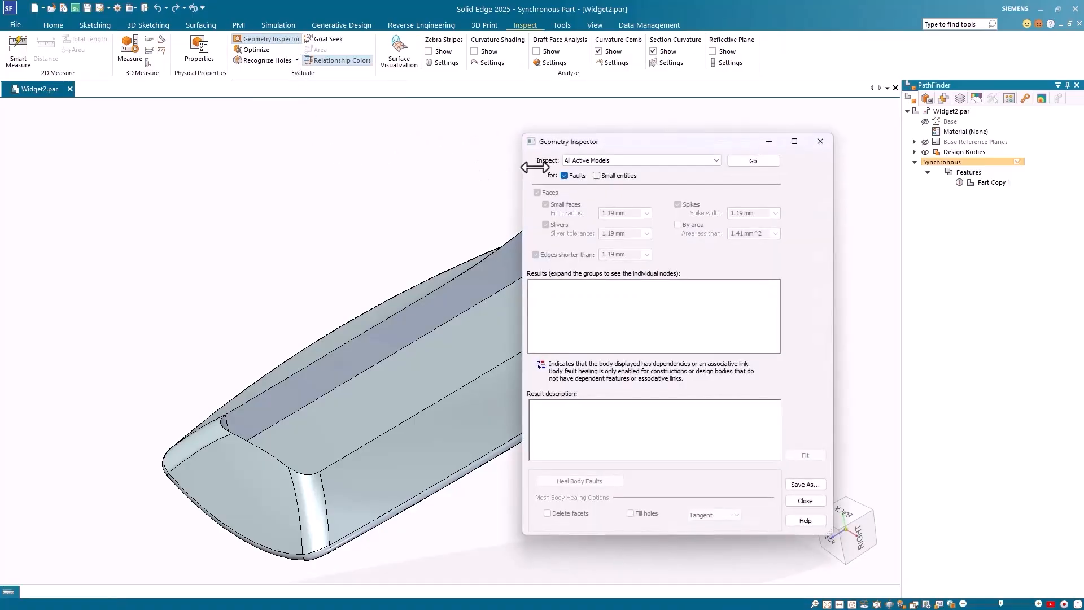
left_click(598, 176)
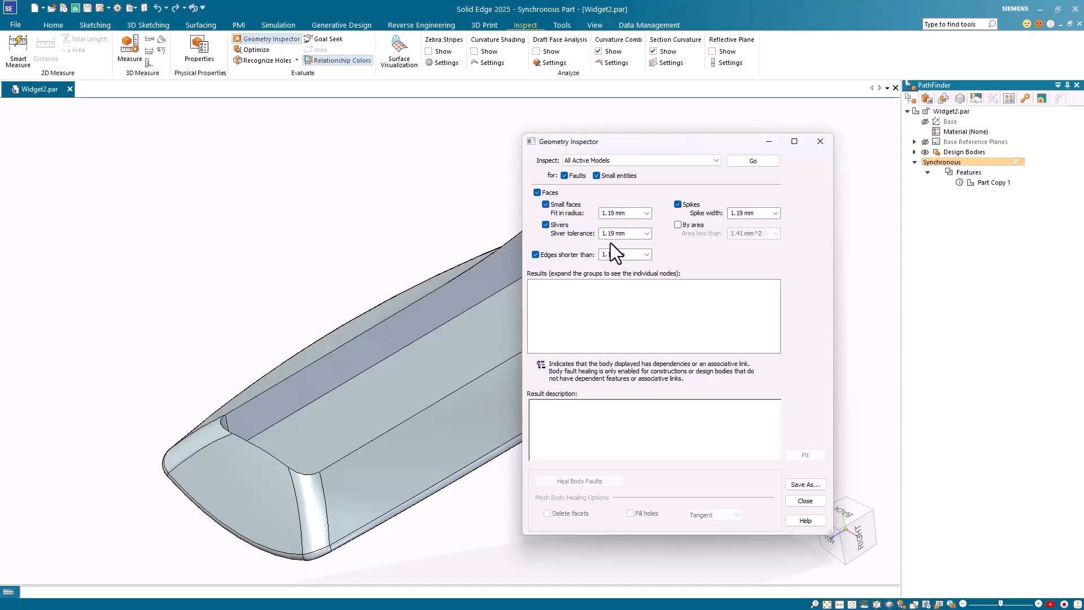
left_click(596, 176)
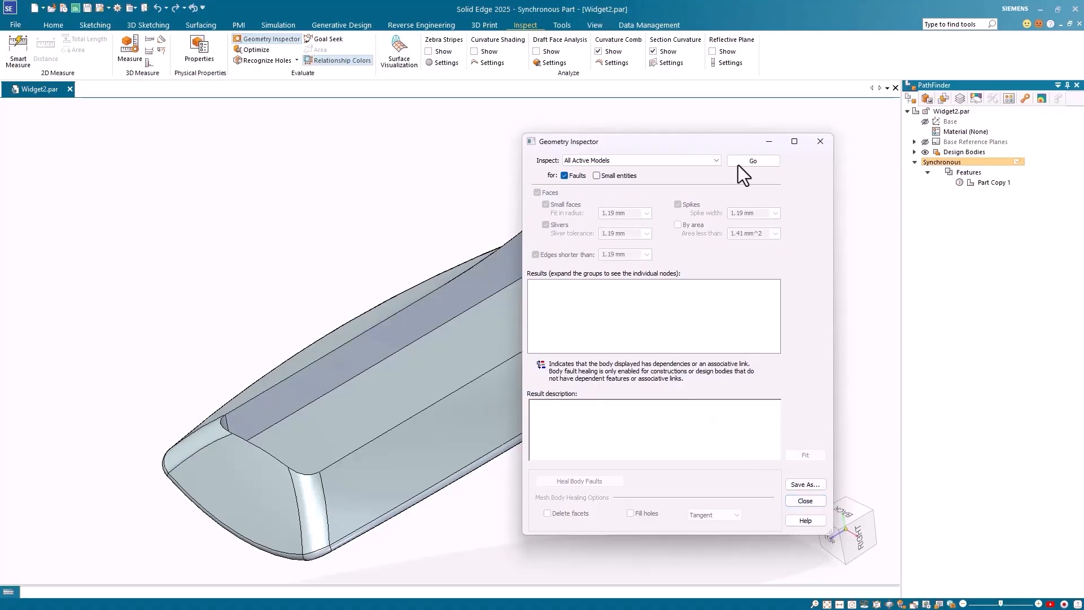
Step: Run the check on Widget2.par and select its one self-intersecting geometry fault on the model
left_click_drag(725, 141, 945, 95)
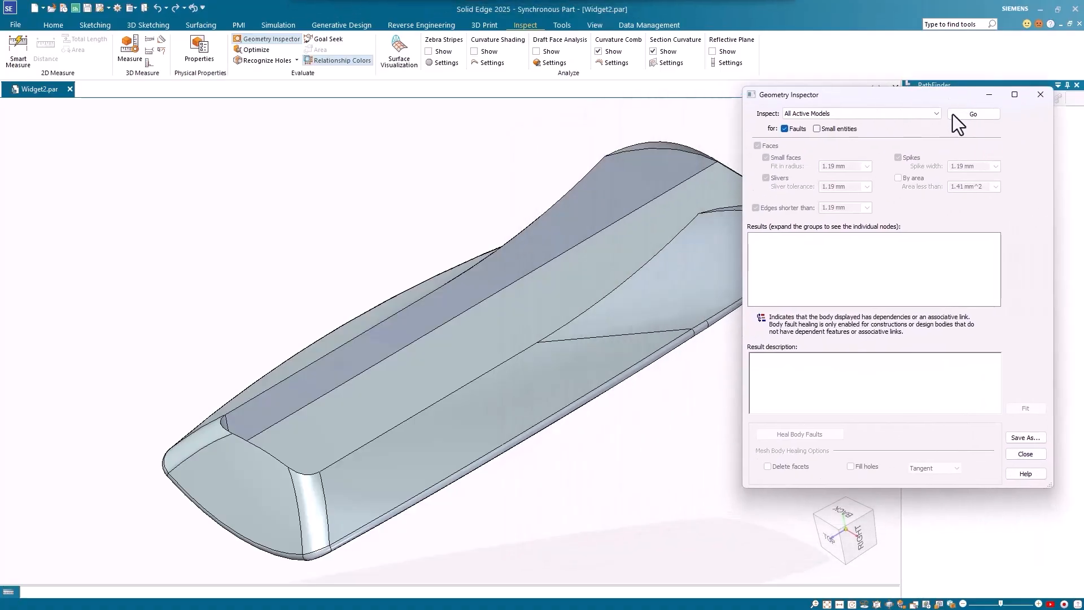
left_click(979, 114)
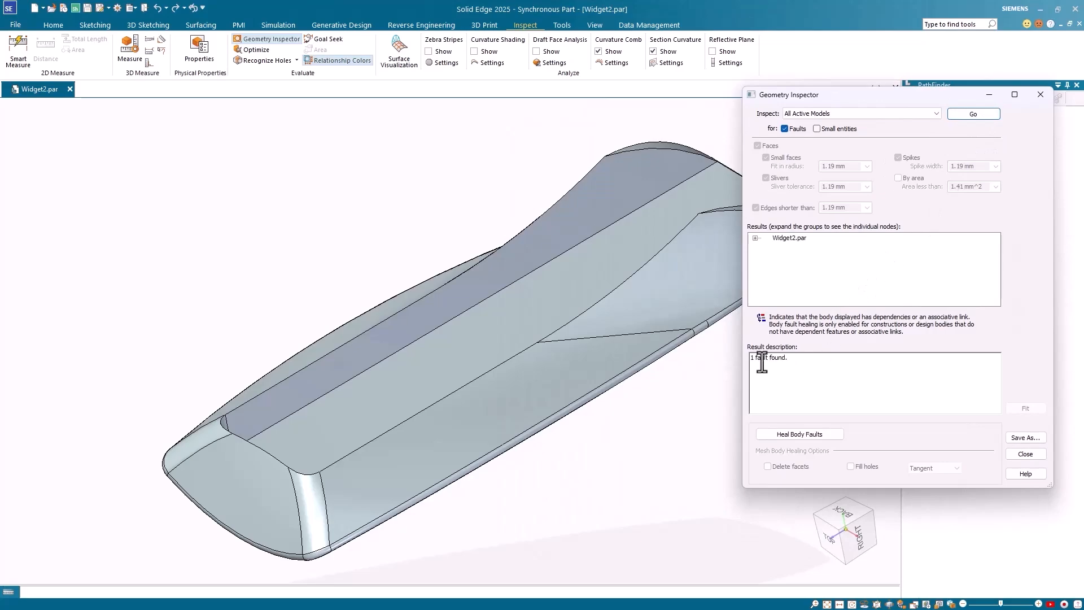
left_click(756, 239)
left_click(766, 246)
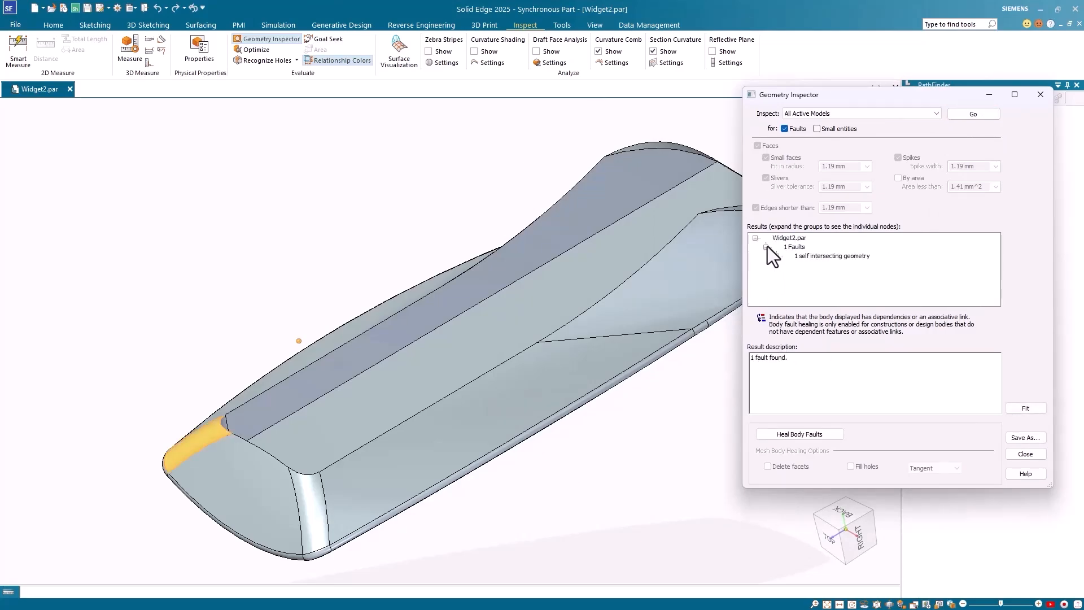
left_click(818, 256)
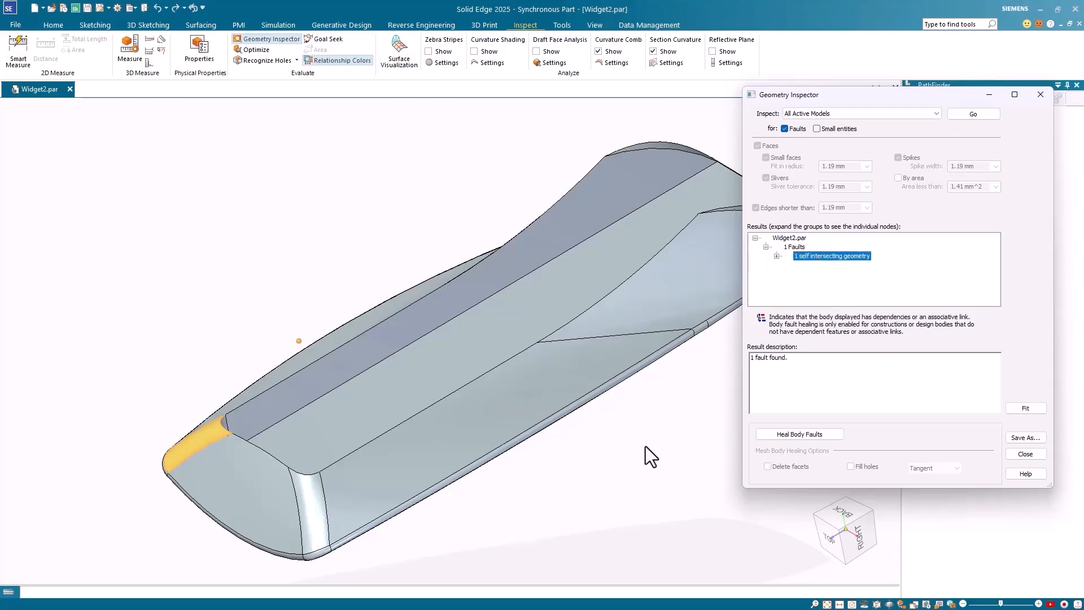
middle_click_drag(517, 498, 608, 479)
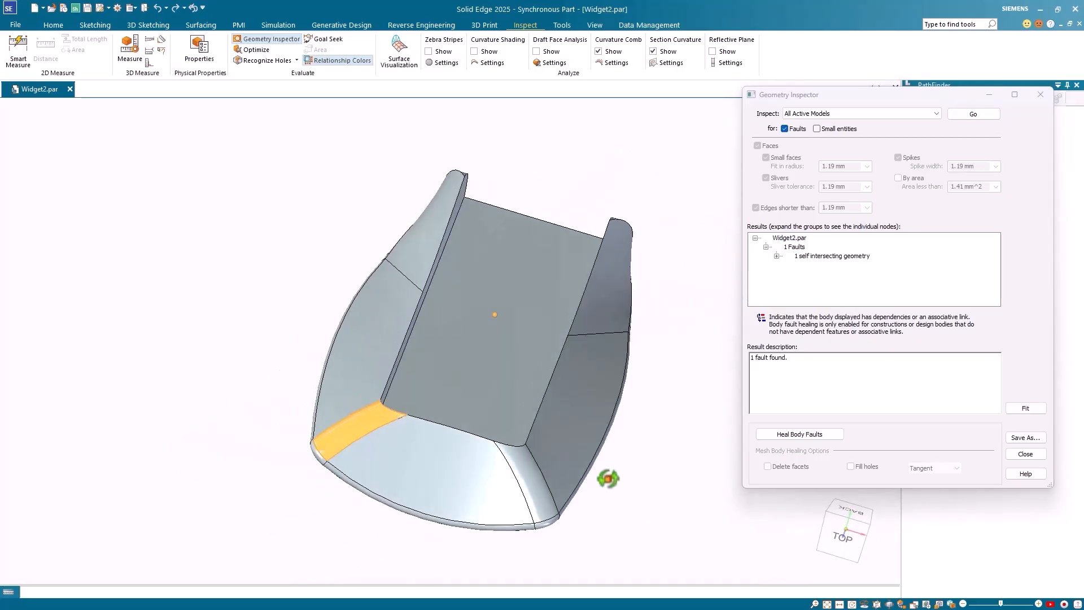
Step: Heal the self-intersecting fault, re-check to confirm no faults remain, and close the Geometry Inspector
left_click(806, 434)
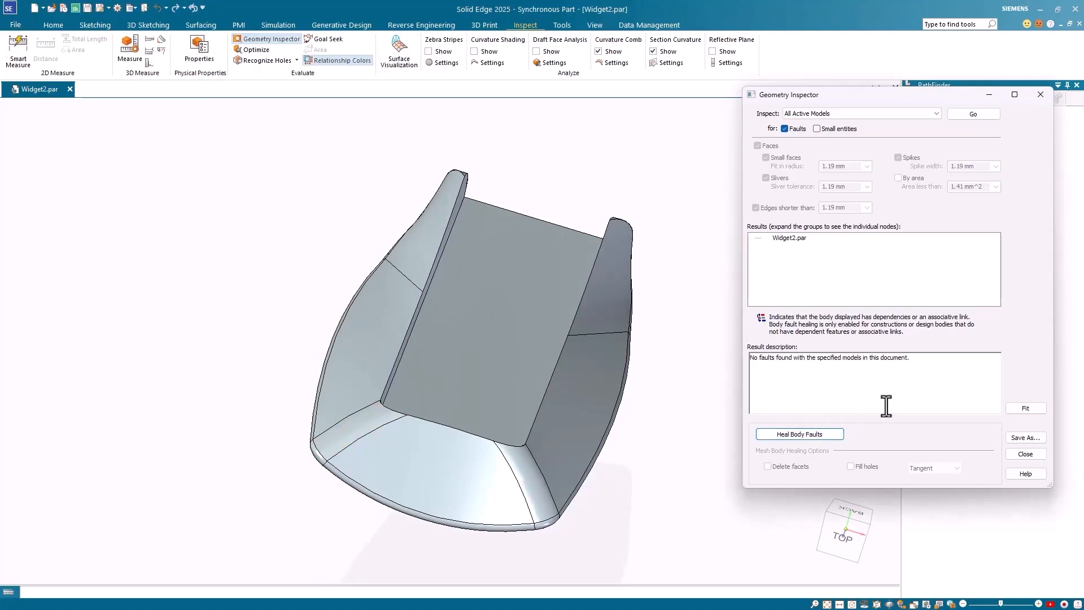
middle_click_drag(689, 415, 641, 367)
left_click(974, 114)
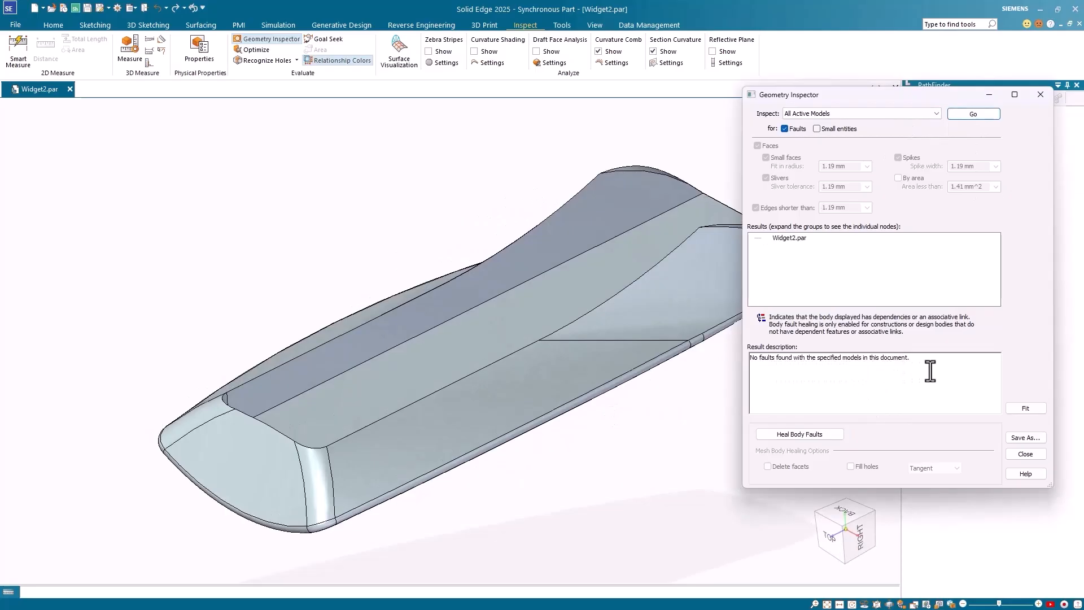
left_click(1041, 95)
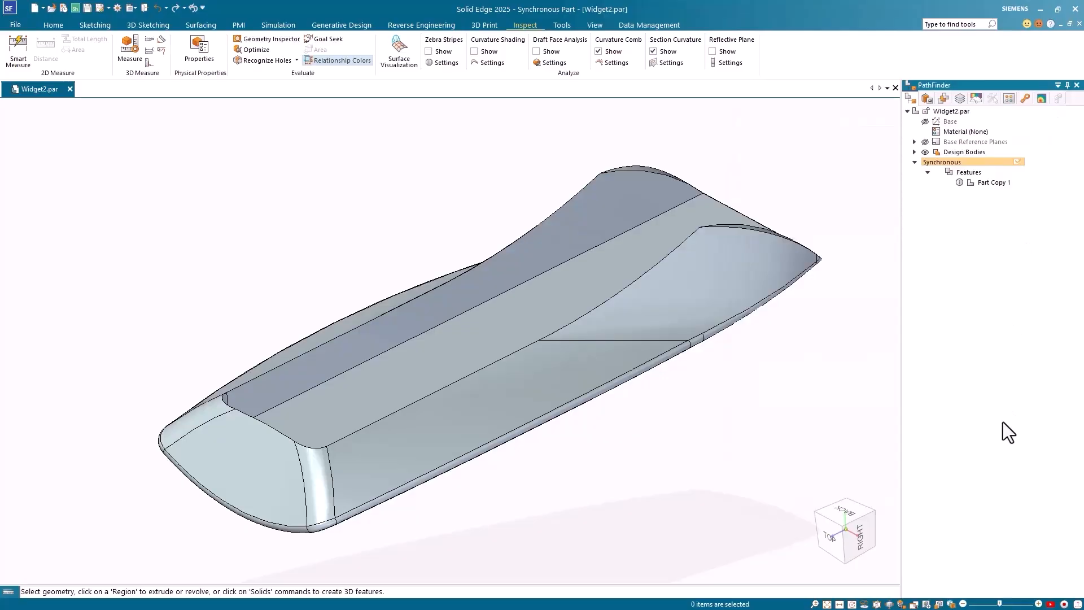
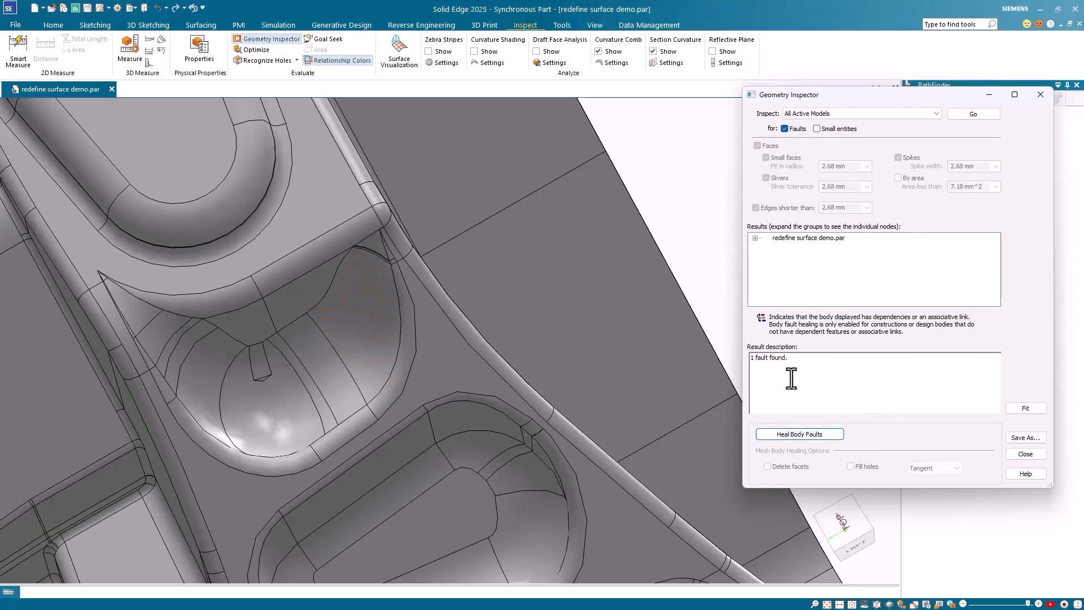
Step: Close the Geometry Inspector after it reports one fault in redefine surface demo.par
left_click(1031, 454)
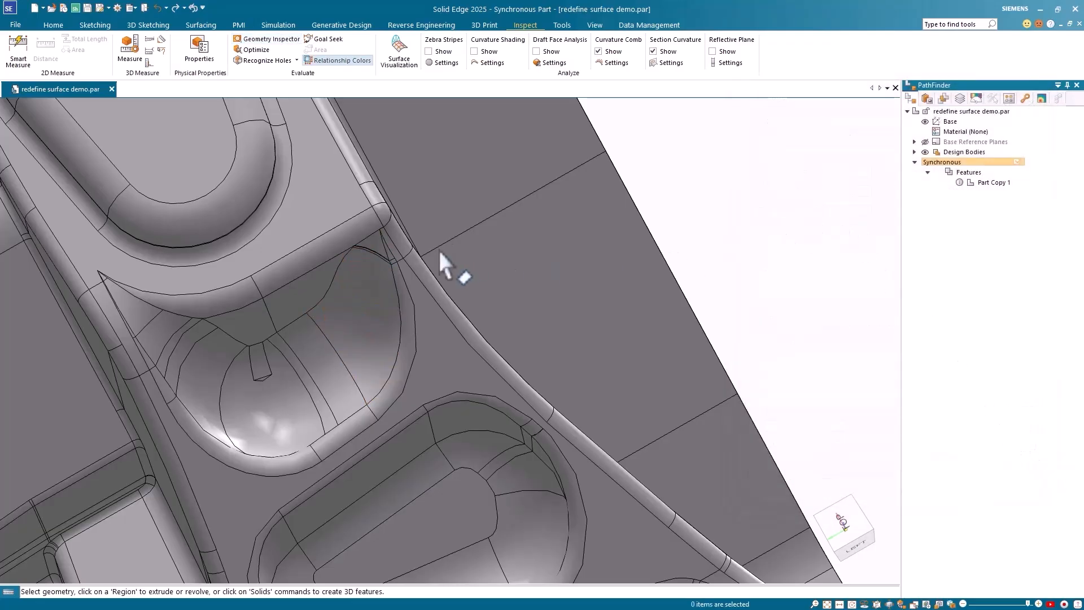
Step: Zoom in on the faulty area and switch redefine surface demo.par to the Ordered environment
scroll(347, 219, "up", 3)
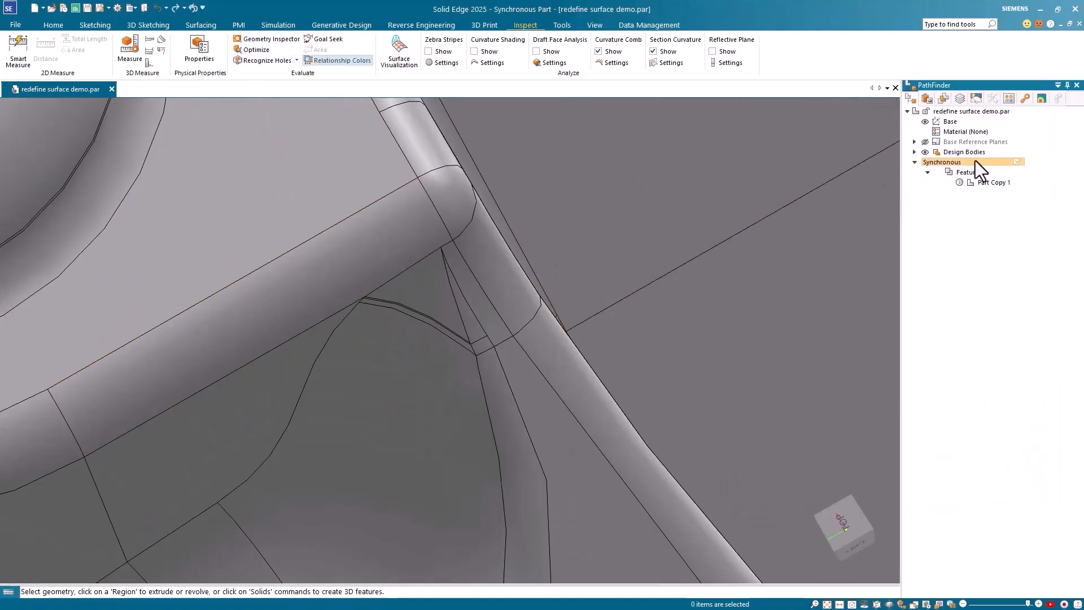
left_click(560, 23)
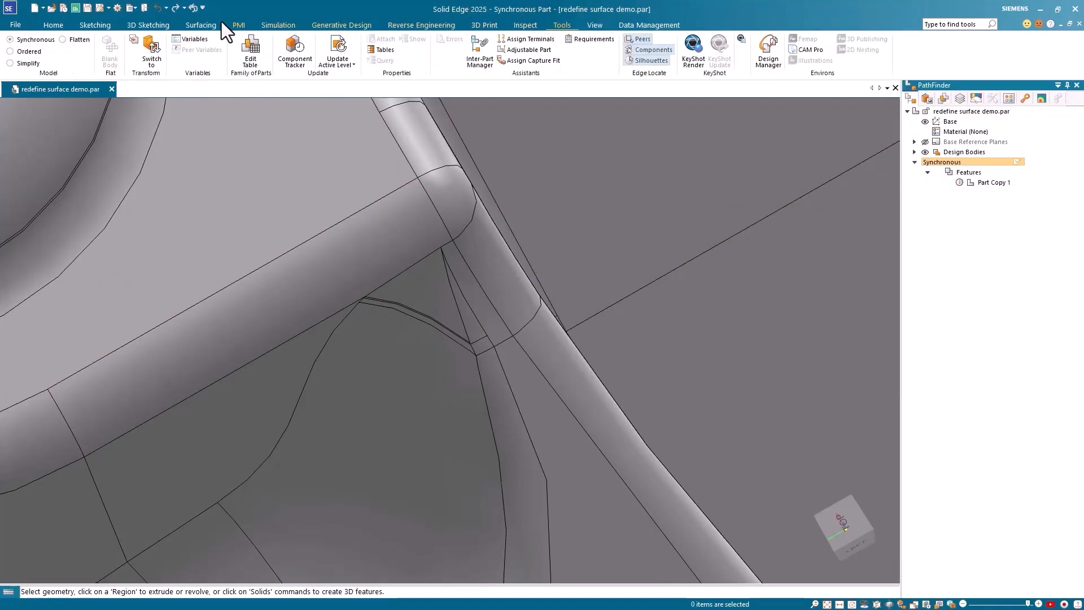
left_click(25, 52)
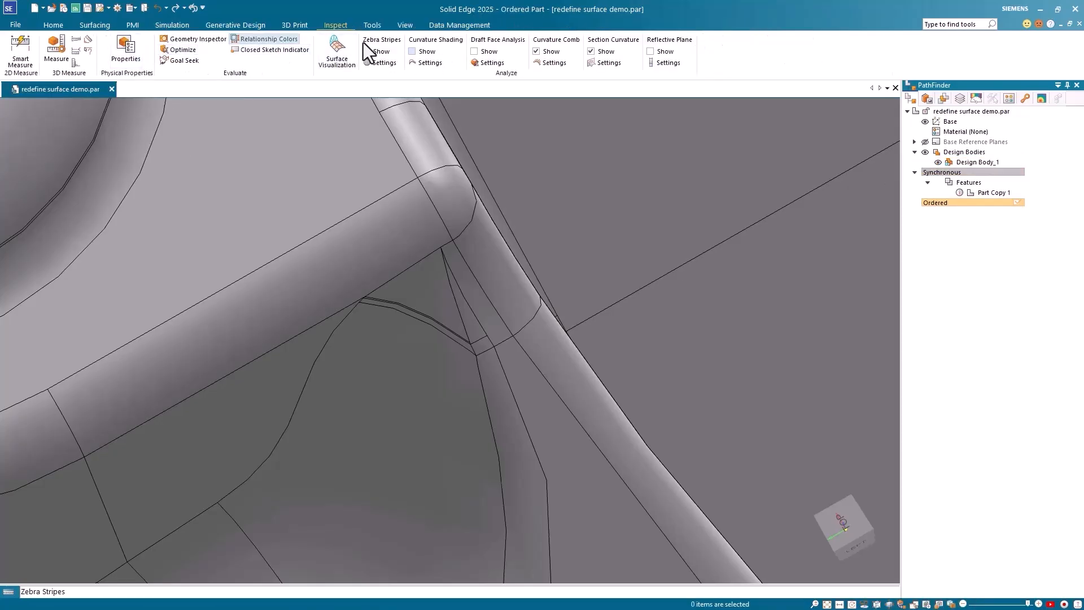
left_click(94, 25)
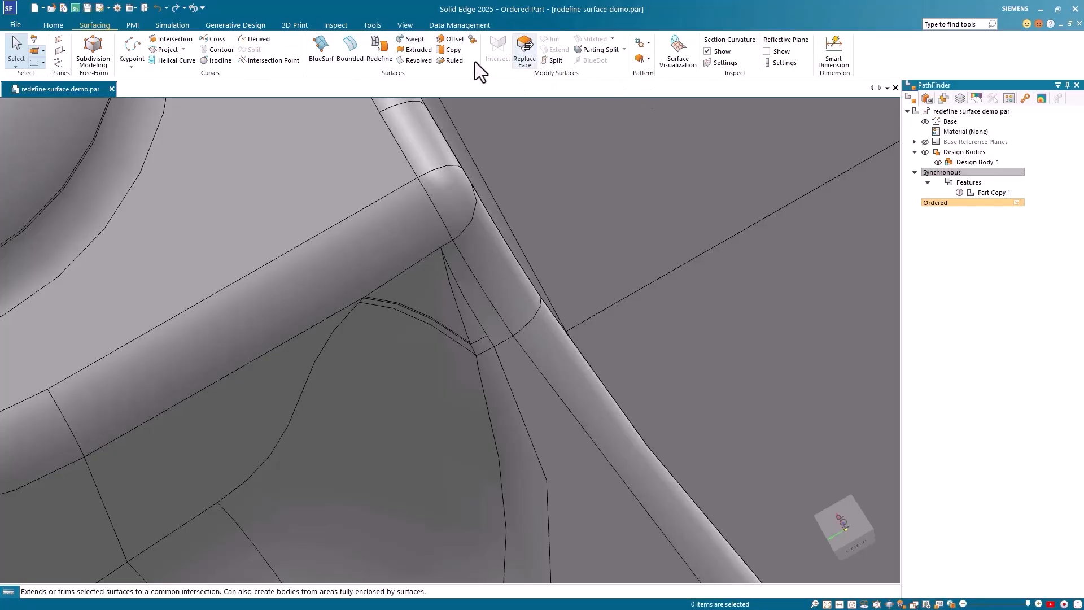
Step: Redefine the sliver, triangular and strip faces as one merged surface, creating Redefine 1
left_click(379, 50)
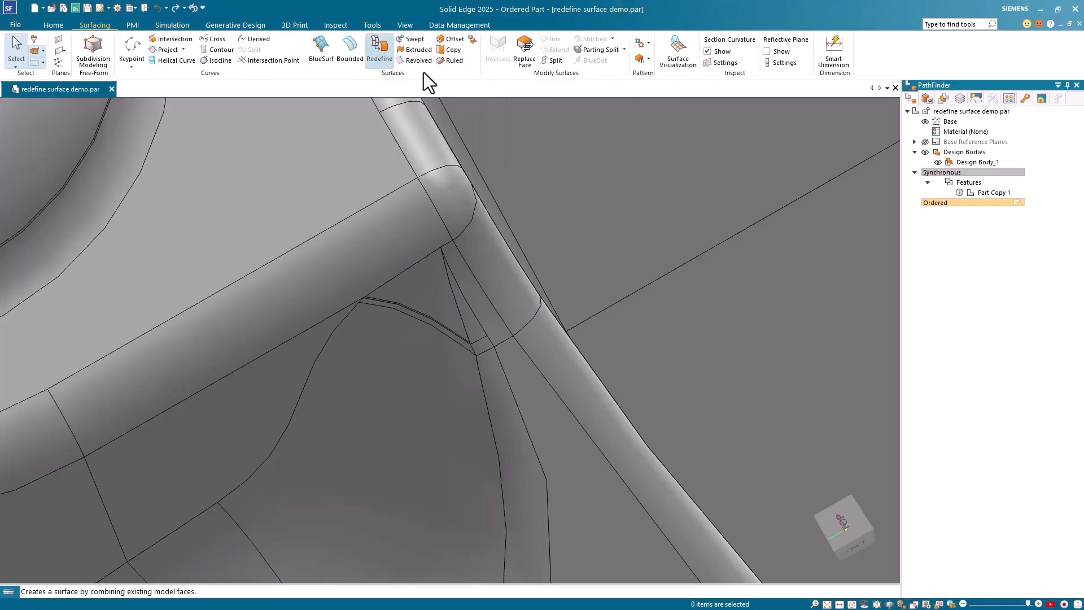
scroll(420, 373, "up", 3)
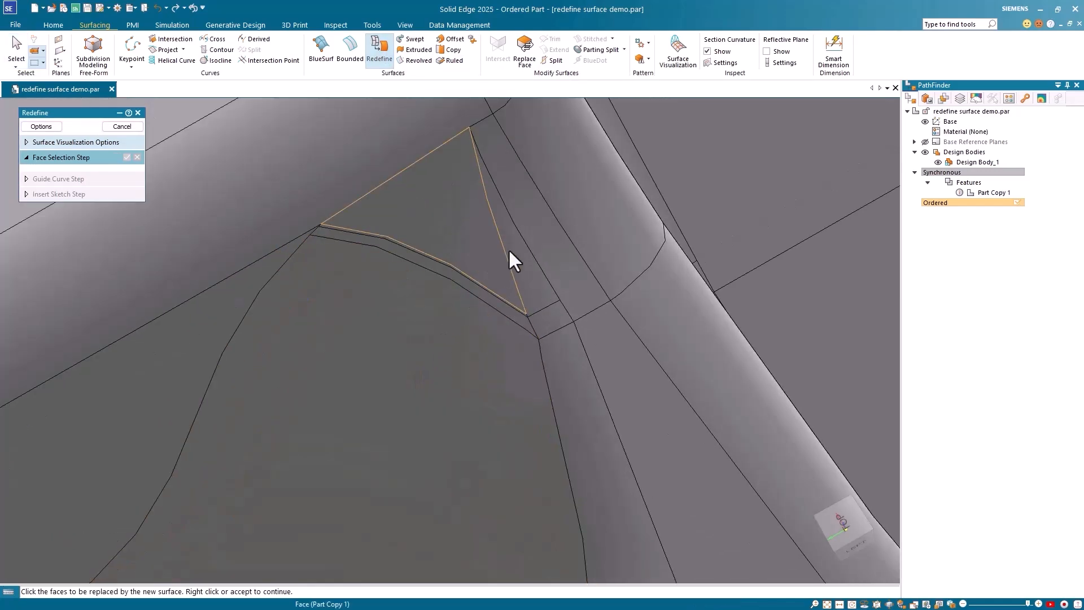
left_click(519, 245)
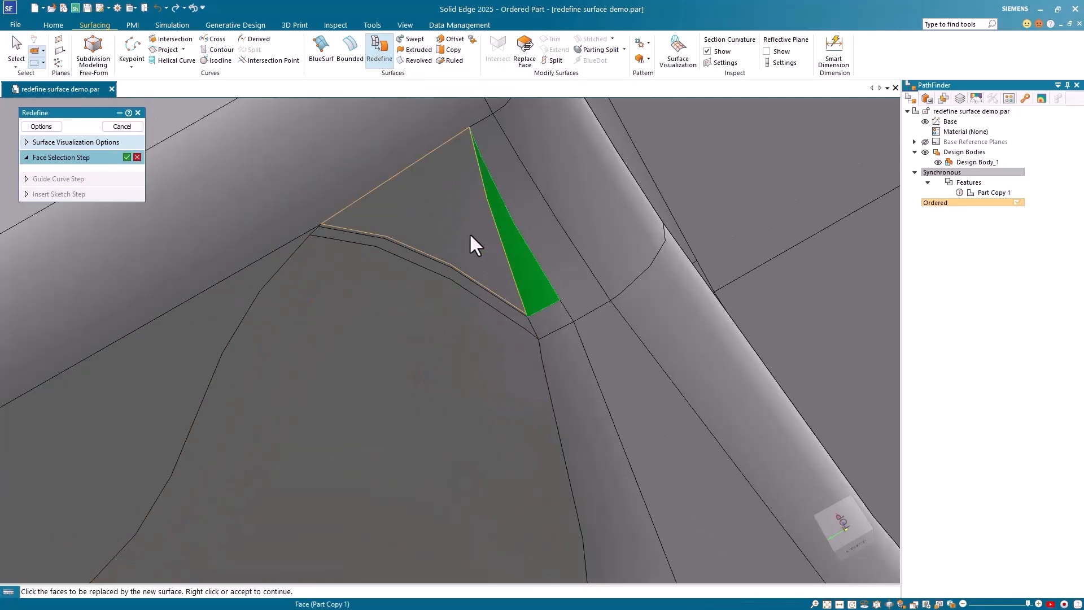
left_click(470, 235)
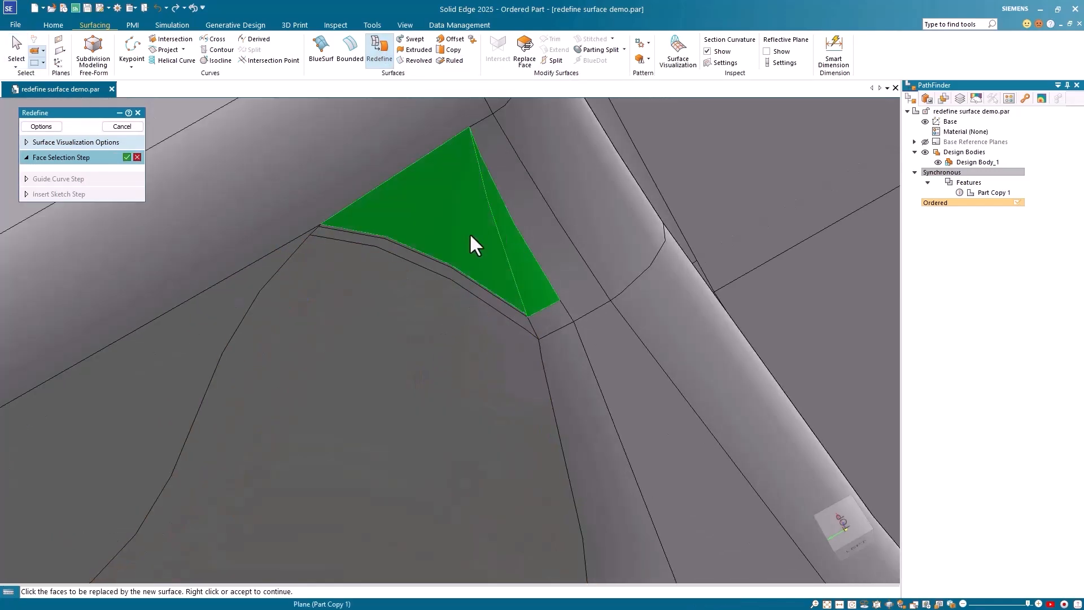
left_click(459, 275)
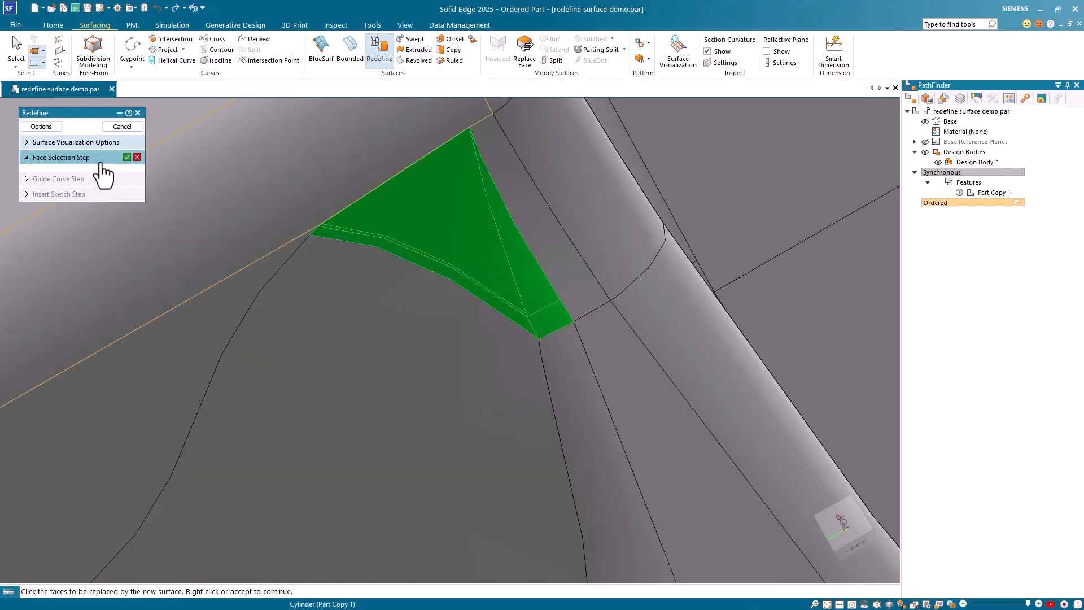
left_click(48, 126)
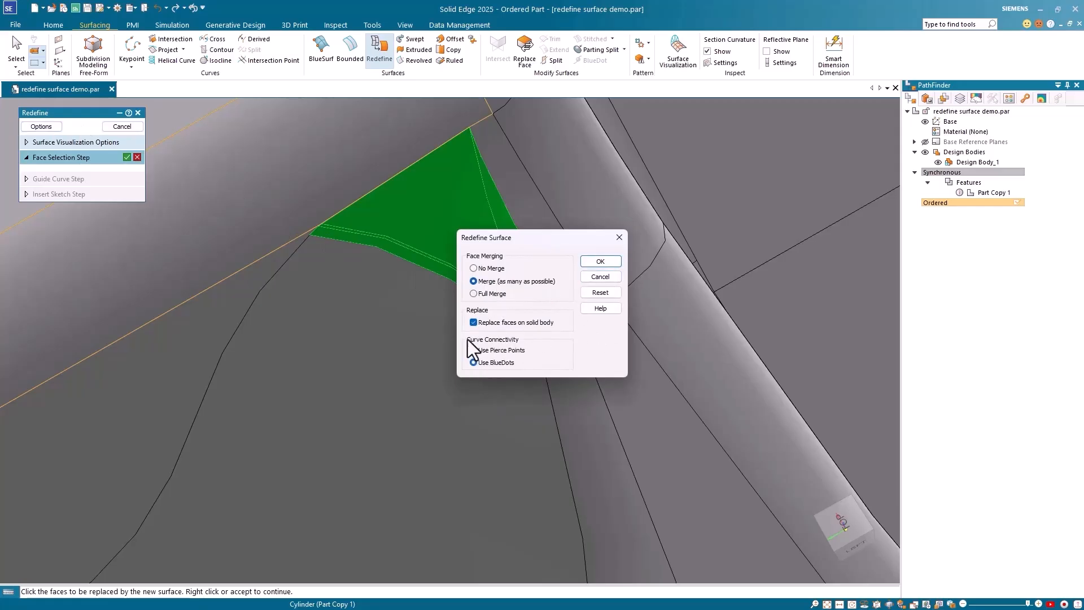
left_click(603, 261)
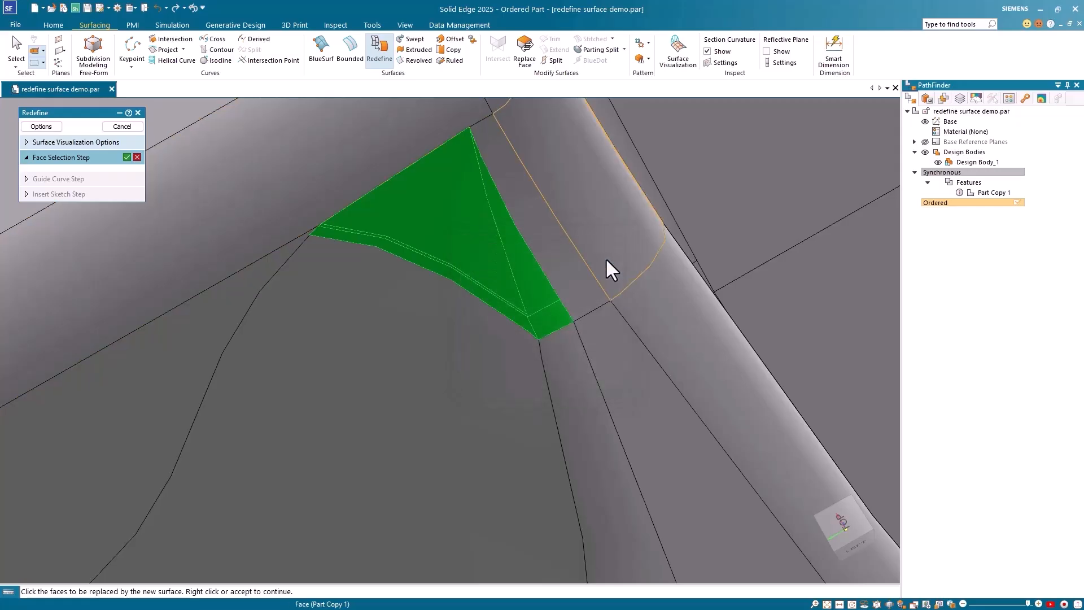
left_click(127, 158)
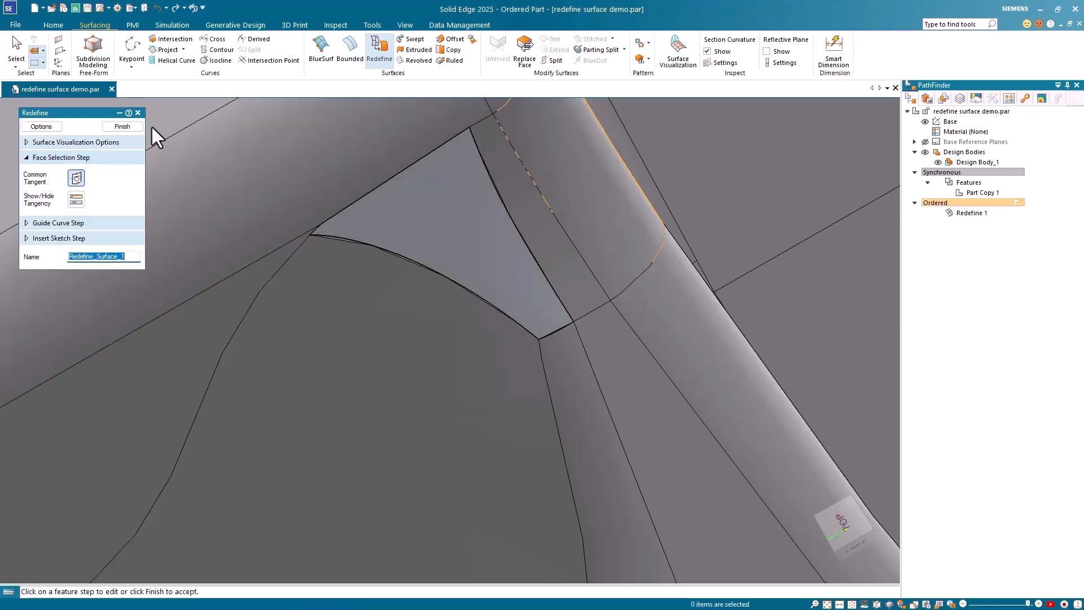
left_click(123, 127)
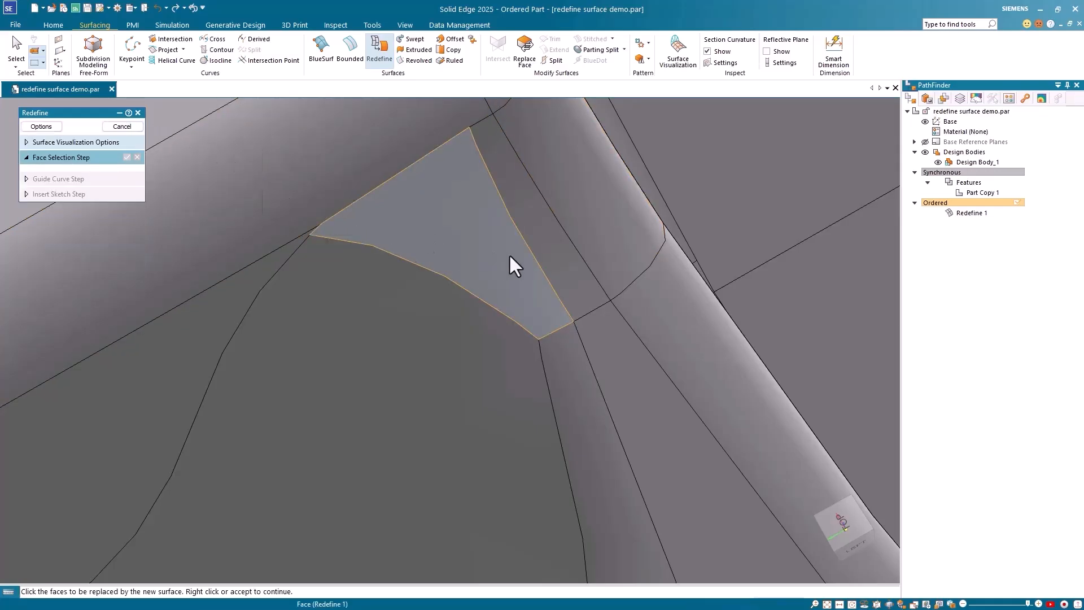
Step: Orbit and pan around the repaired area to inspect it, then exit the Redefine command
scroll(531, 247, "down", 6)
middle_click_drag(595, 289, 598, 252)
scroll(604, 232, "down", 3)
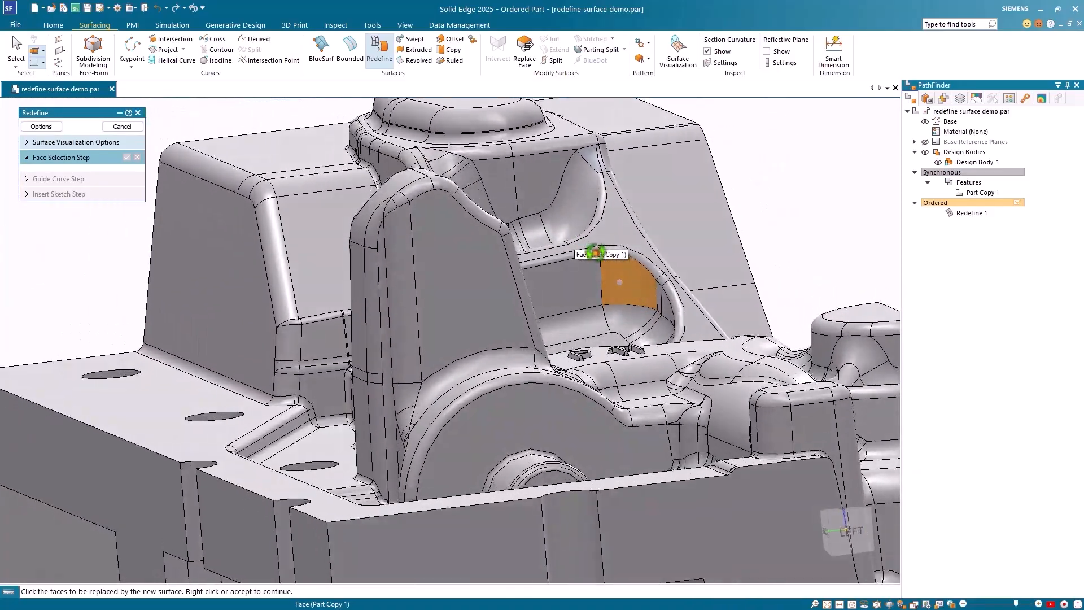
scroll(591, 258, "down", 6)
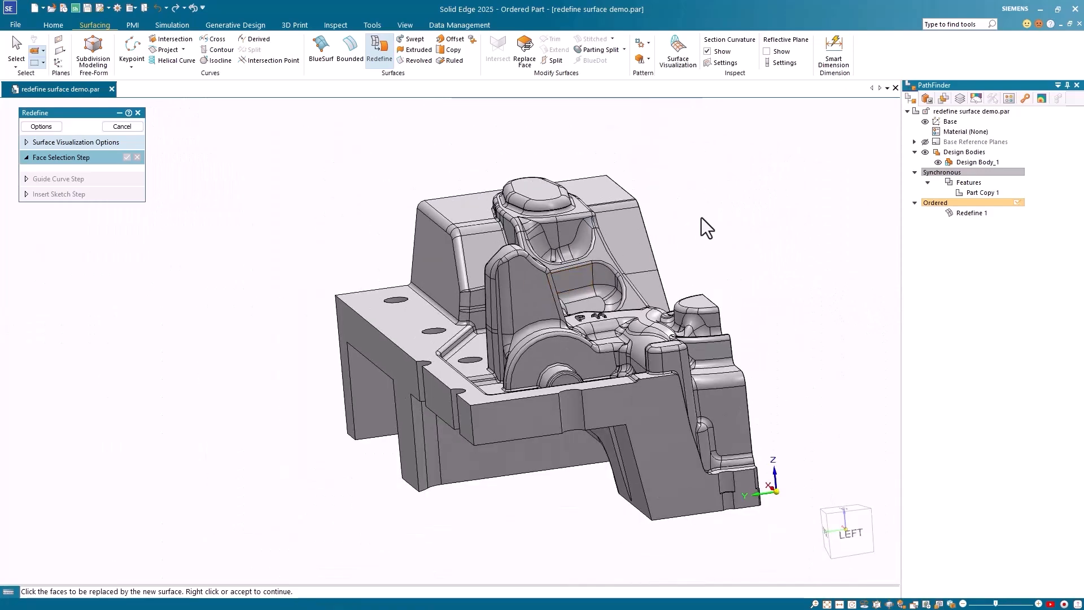
middle_click_drag(701, 218, 651, 297, "shift")
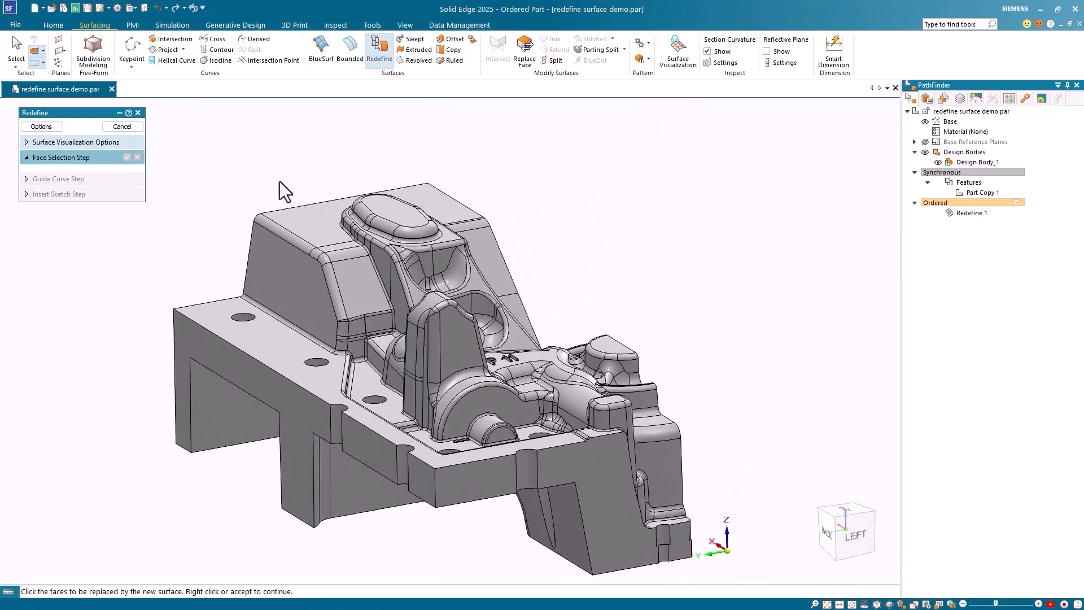
left_click(120, 129)
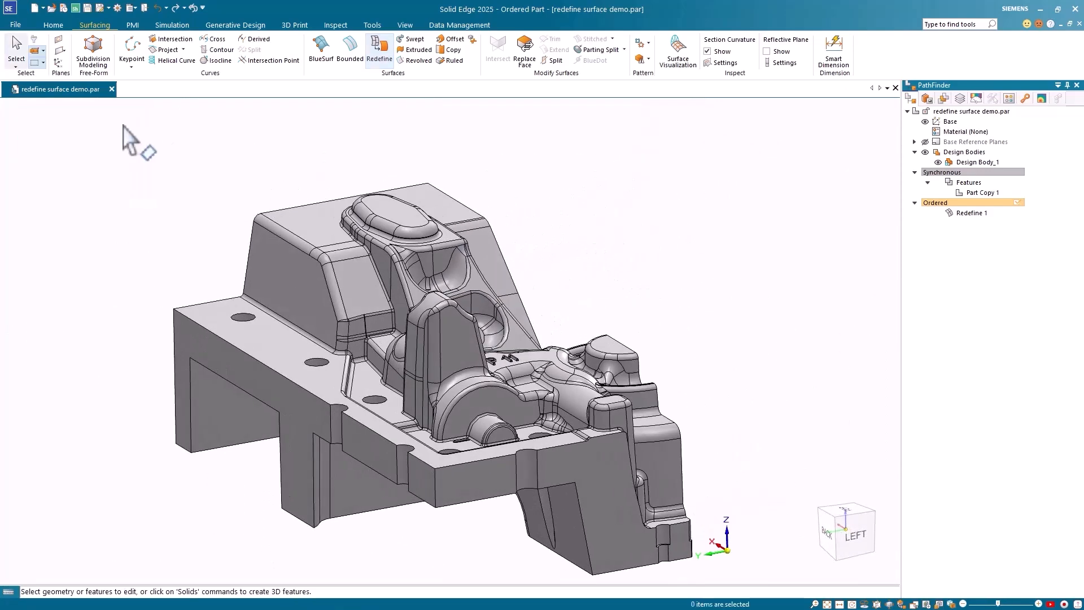
Step: Rerun the Geometry Inspector fault check on the repaired part and close the results
left_click(335, 24)
left_click(208, 37)
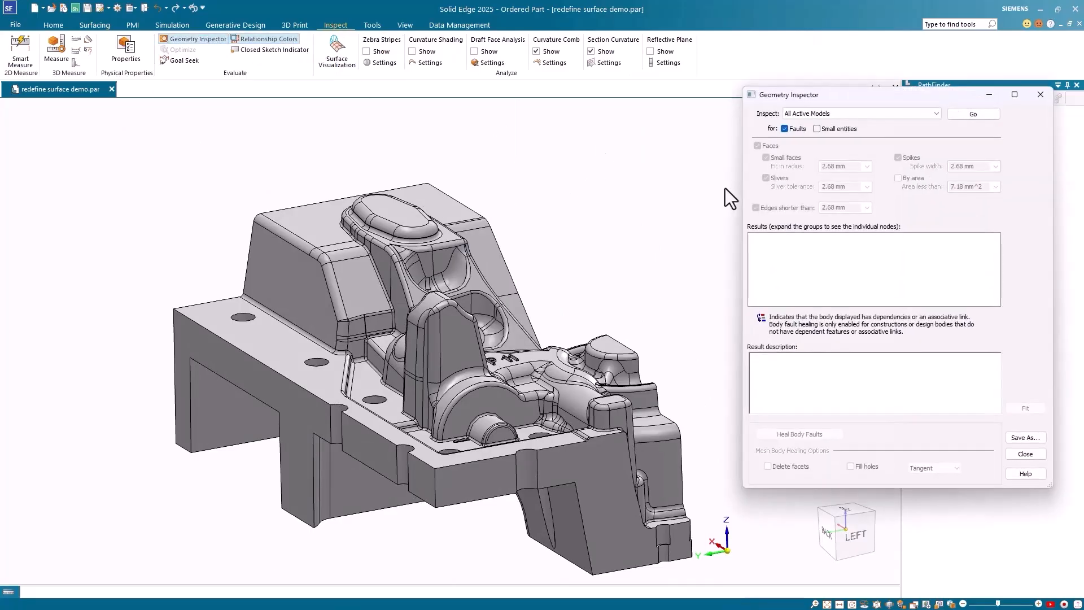
left_click(981, 114)
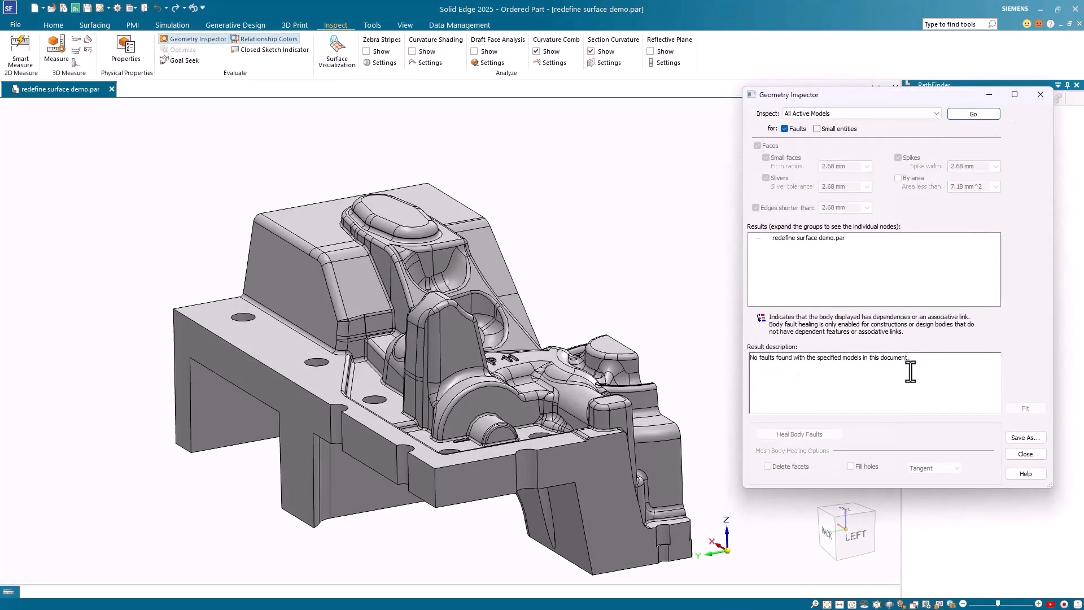
left_click(1040, 95)
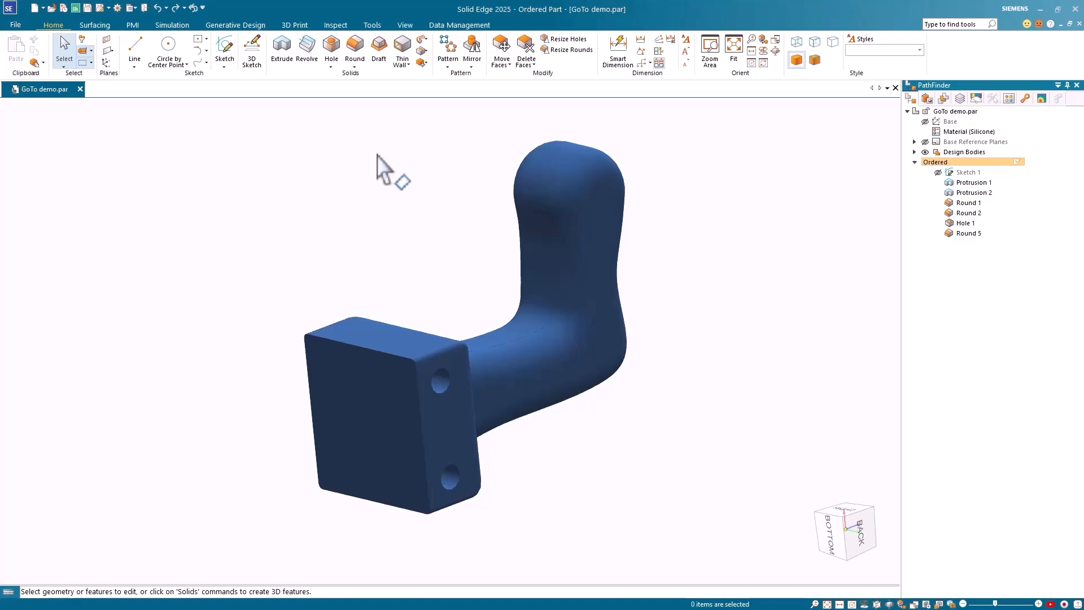
Step: Shell the block into Thin-Wall 6 at 2.00 mm, leaving the front face open
left_click(401, 48)
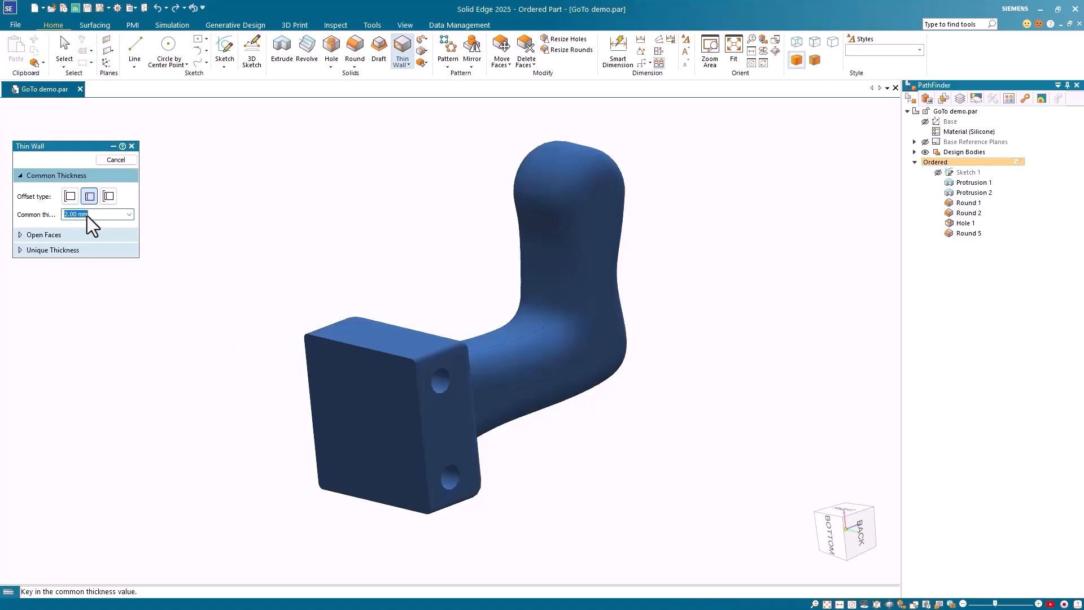
key("Return")
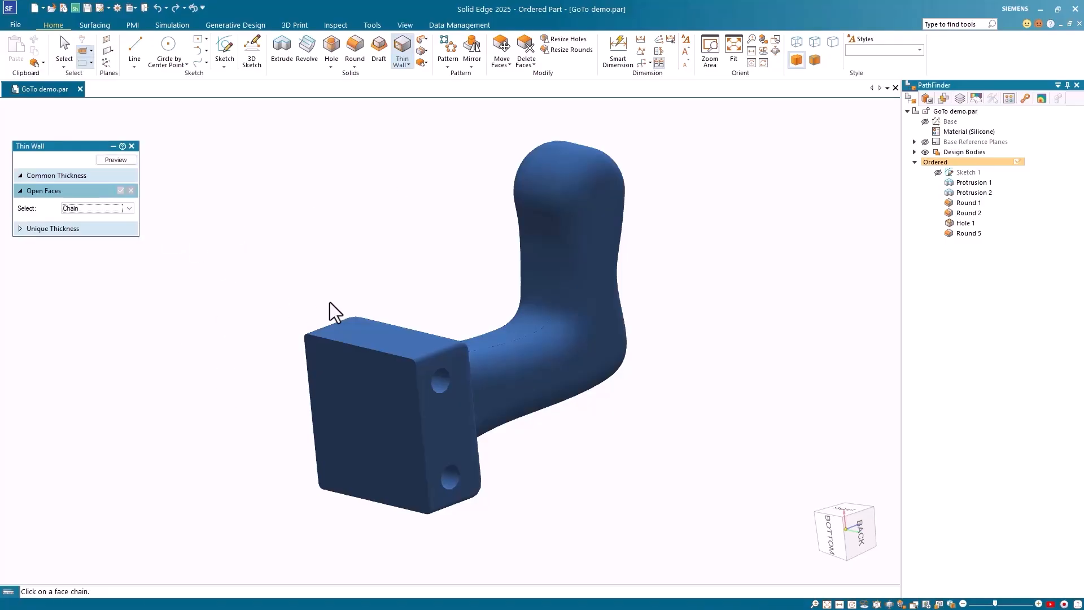
left_click(370, 429)
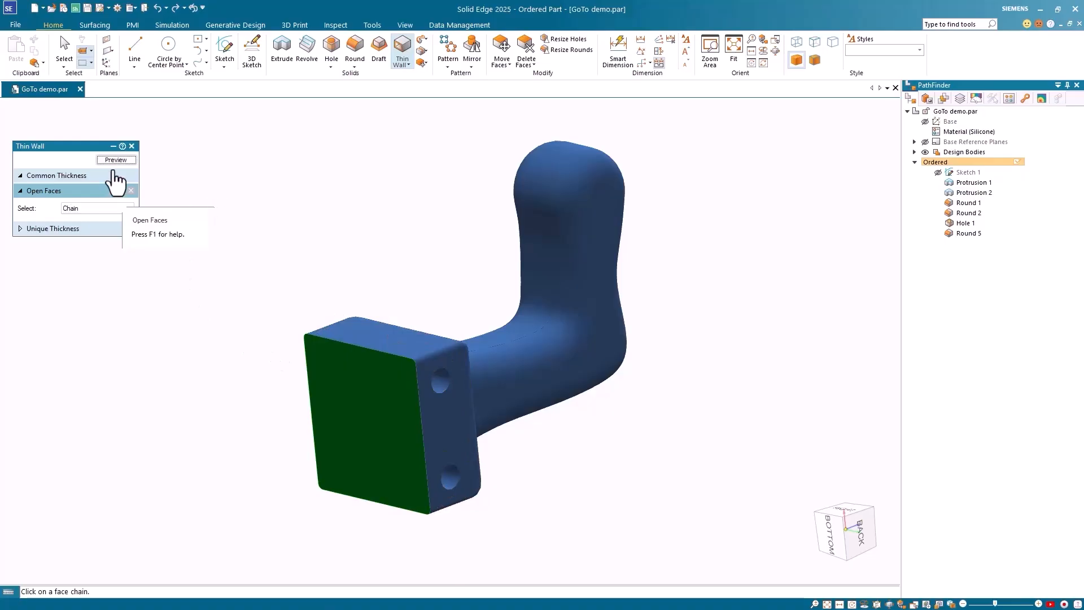
left_click(115, 160)
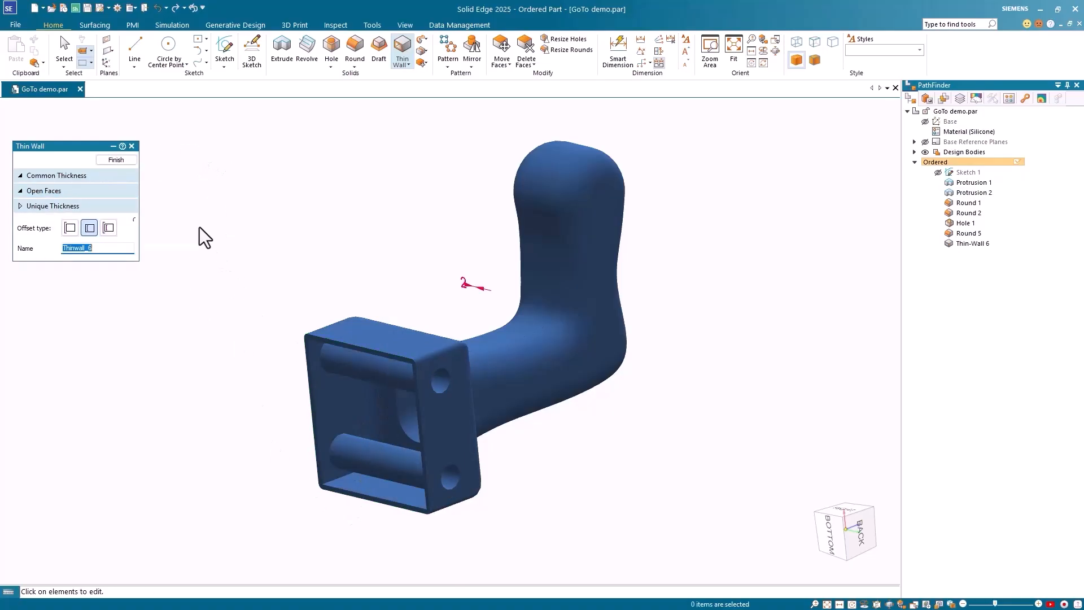
left_click(129, 162)
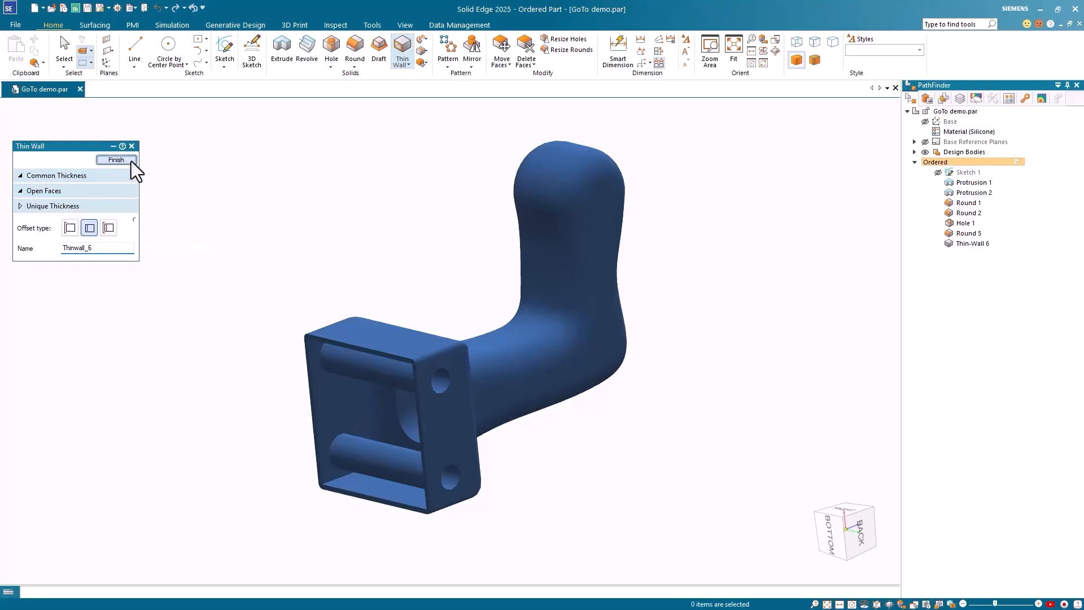
Step: Delete Thin-Wall 6 and roll the part back to Round 2, deactivating Hole 1 and Round 5
right_click(980, 246)
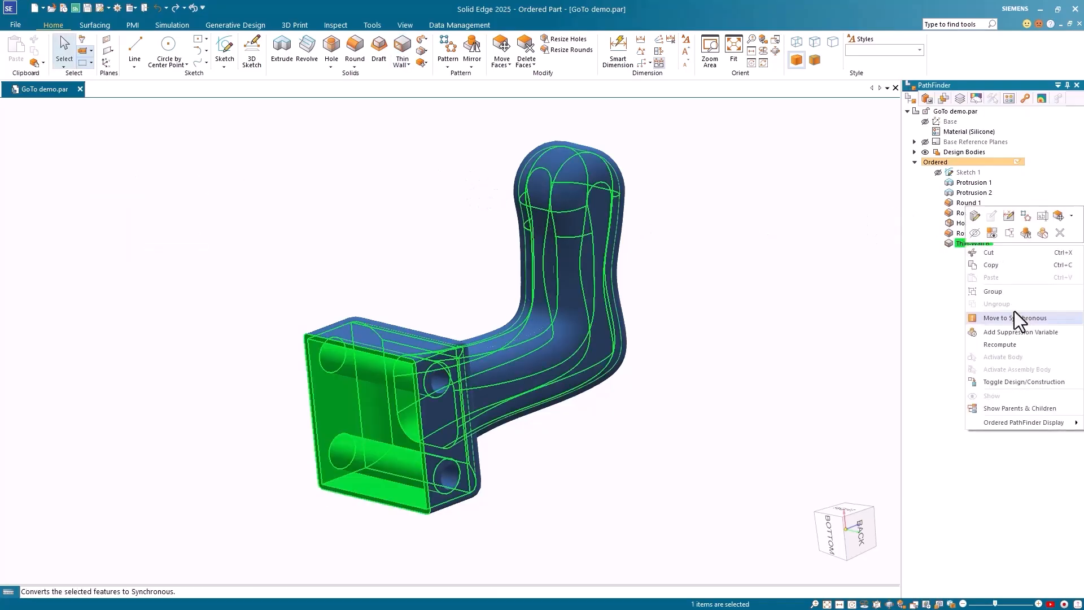
left_click(1060, 232)
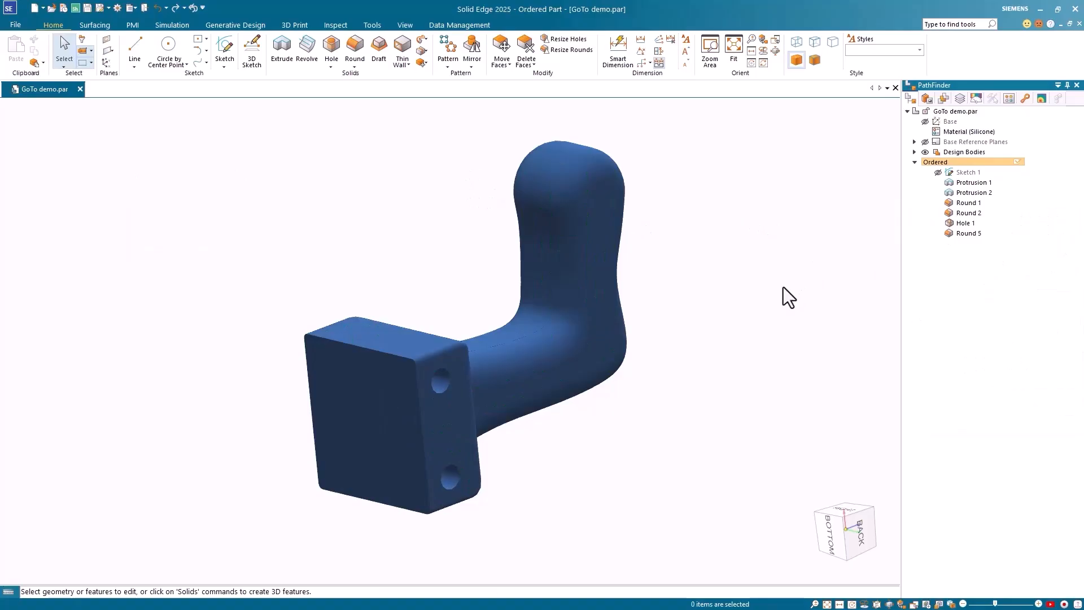
left_click(973, 213)
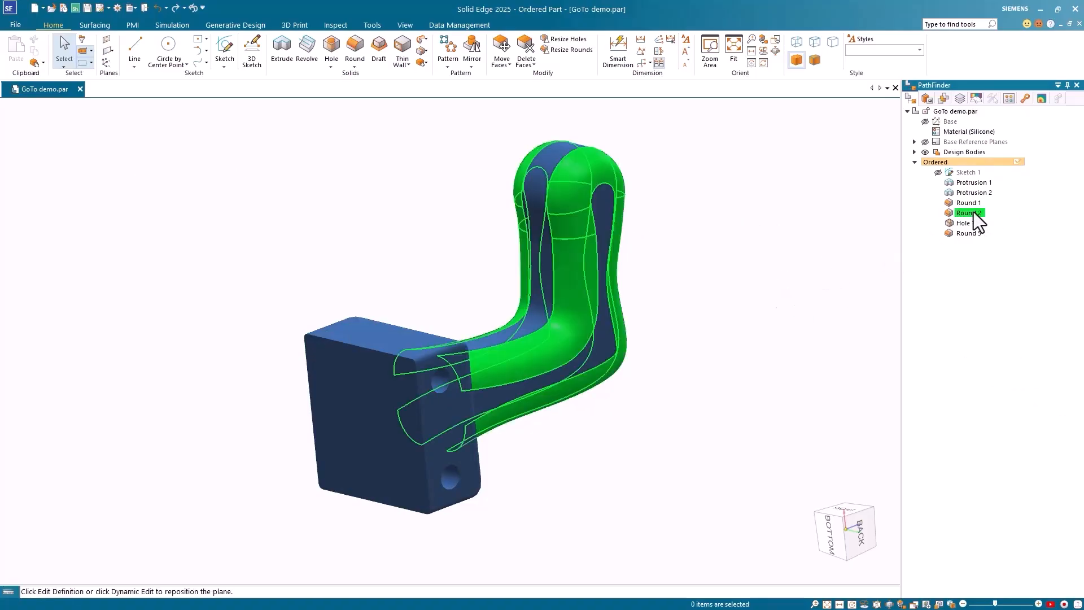
right_click(973, 212)
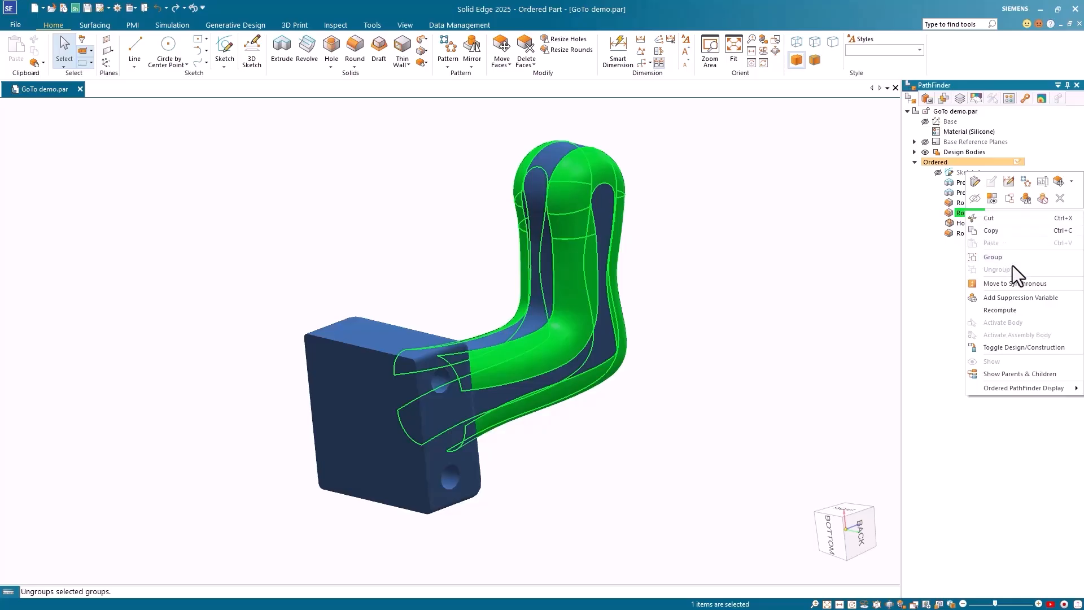
left_click(1008, 201)
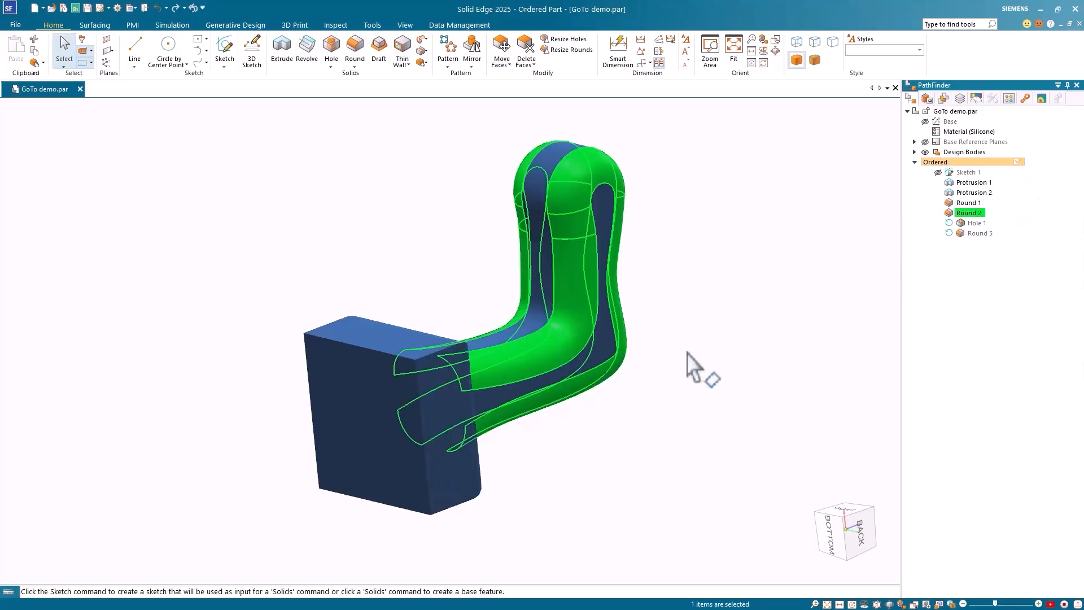
left_click(711, 344)
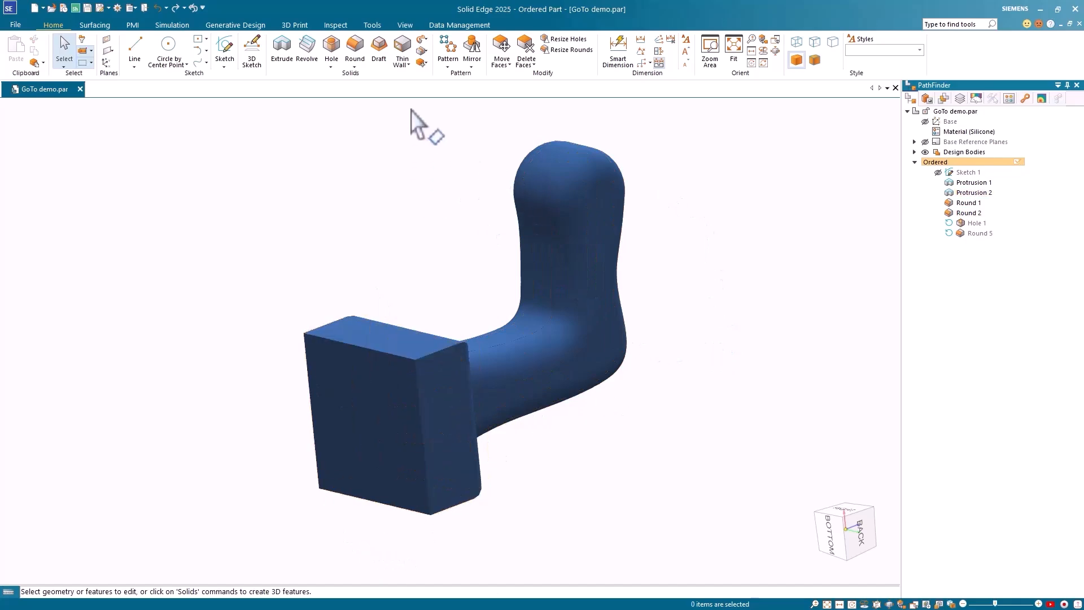
left_click(402, 50)
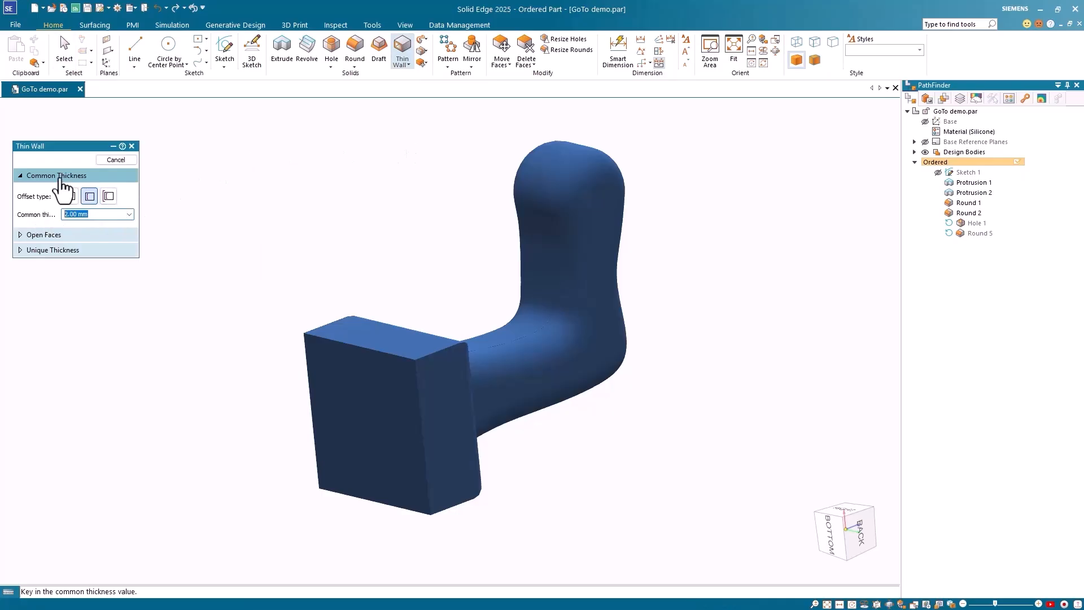
Step: Create Thin-Wall 7 with the block's front face open, placed after Round 2
left_click(61, 178)
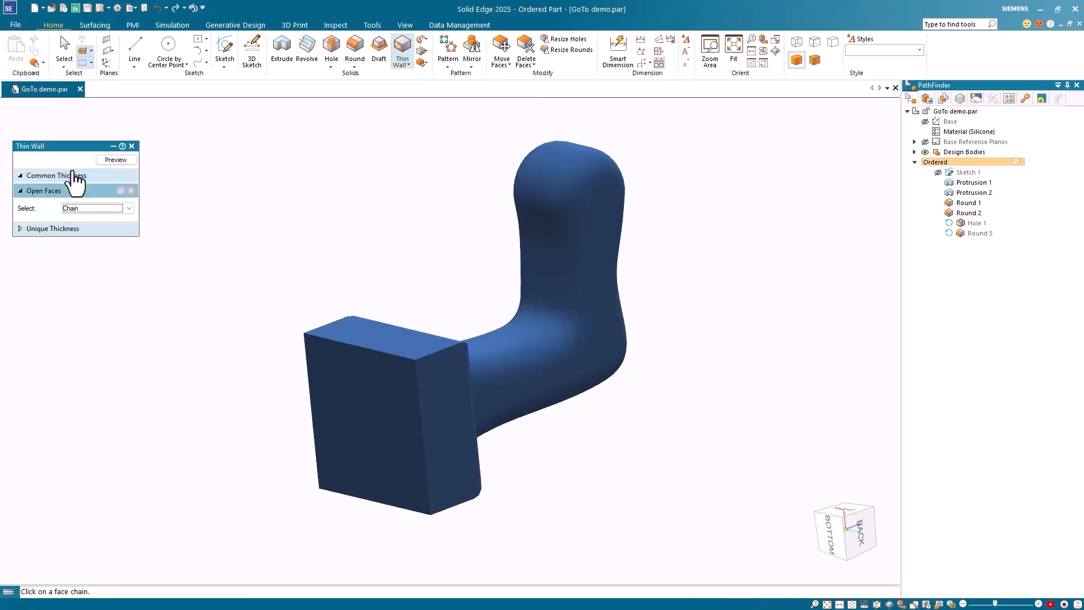
left_click(362, 395)
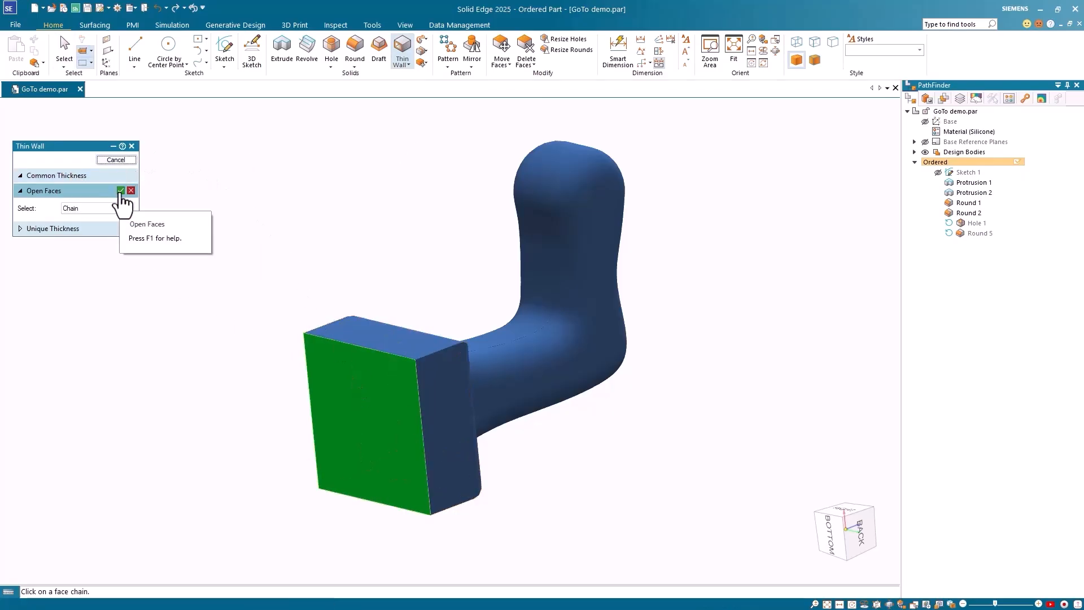
left_click(121, 191)
left_click(117, 160)
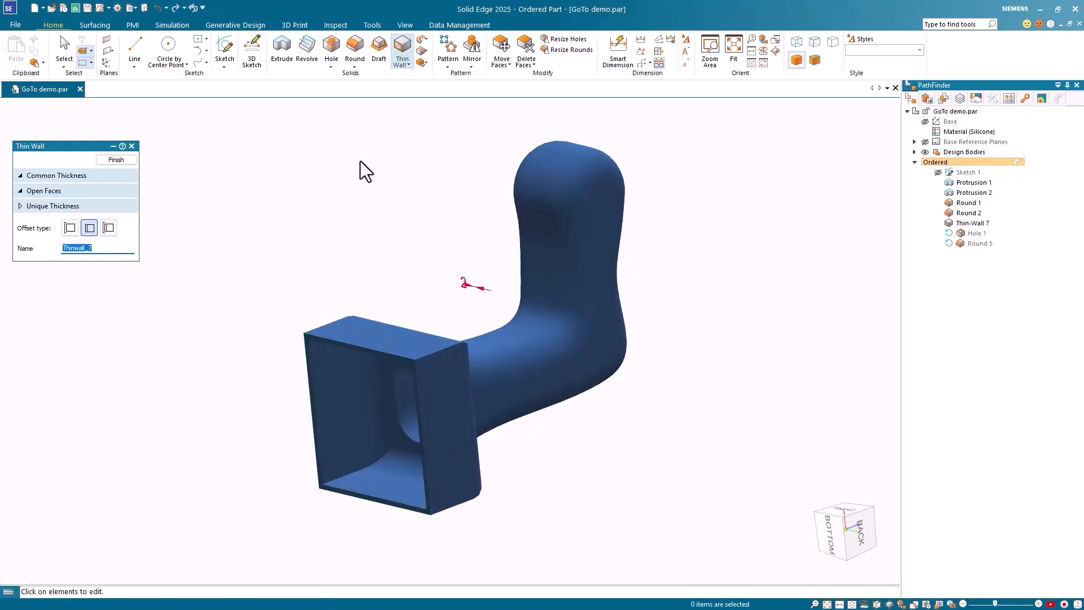
left_click(119, 161)
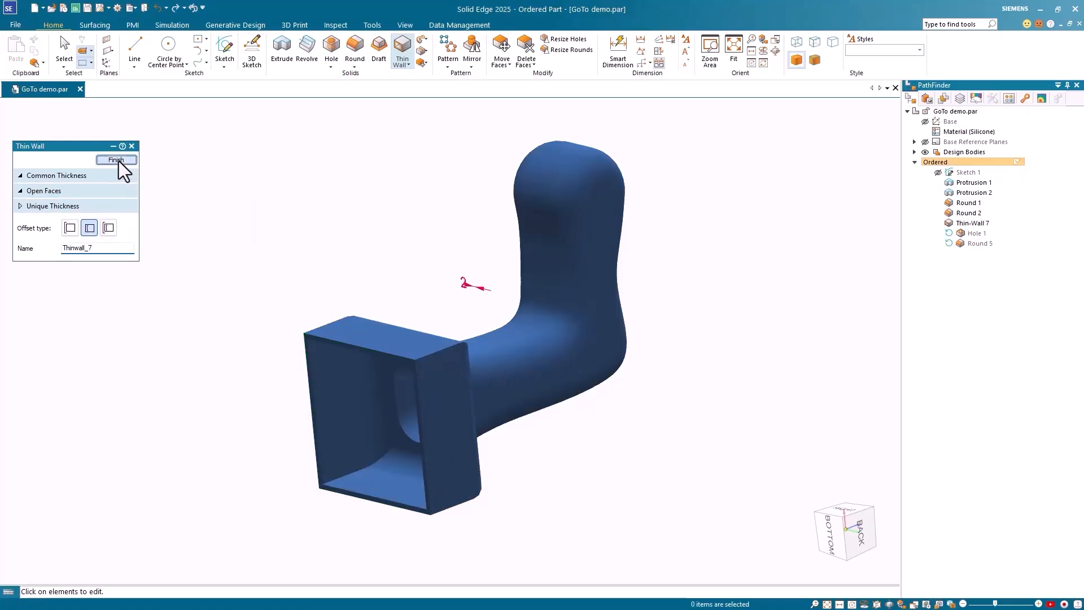
Step: Roll forward to Round 5 so the holes cut the shelled block, and orbit to inspect
right_click(980, 242)
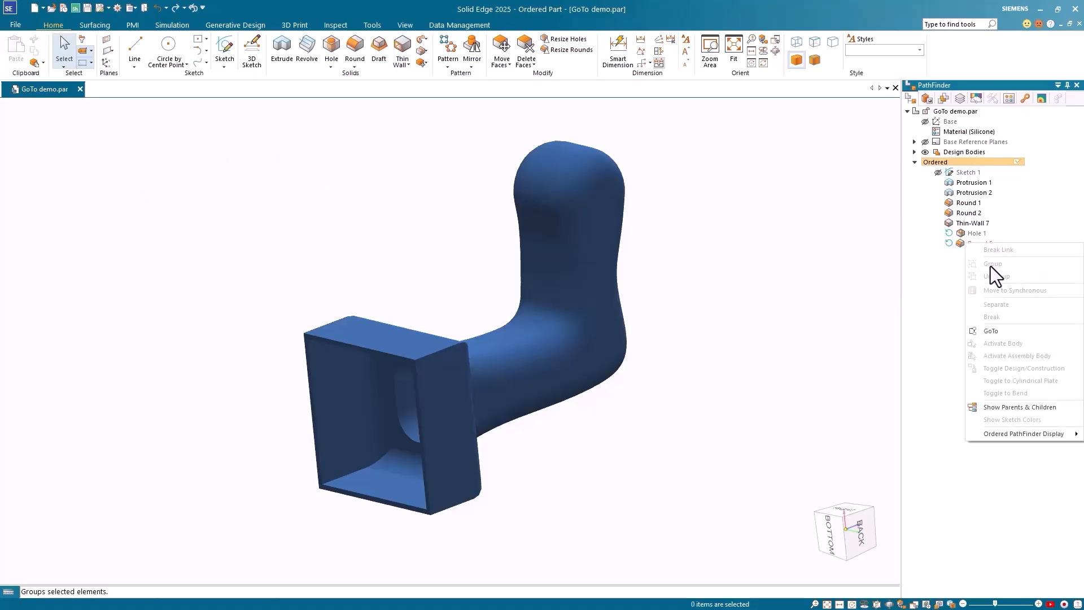
left_click(999, 330)
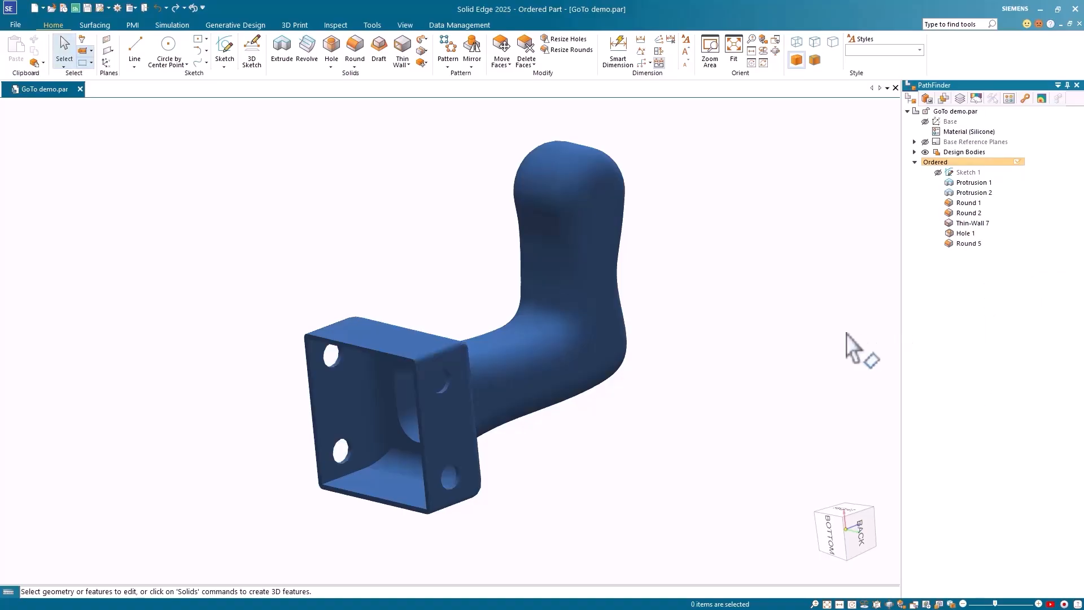
middle_click_drag(598, 466, 561, 446)
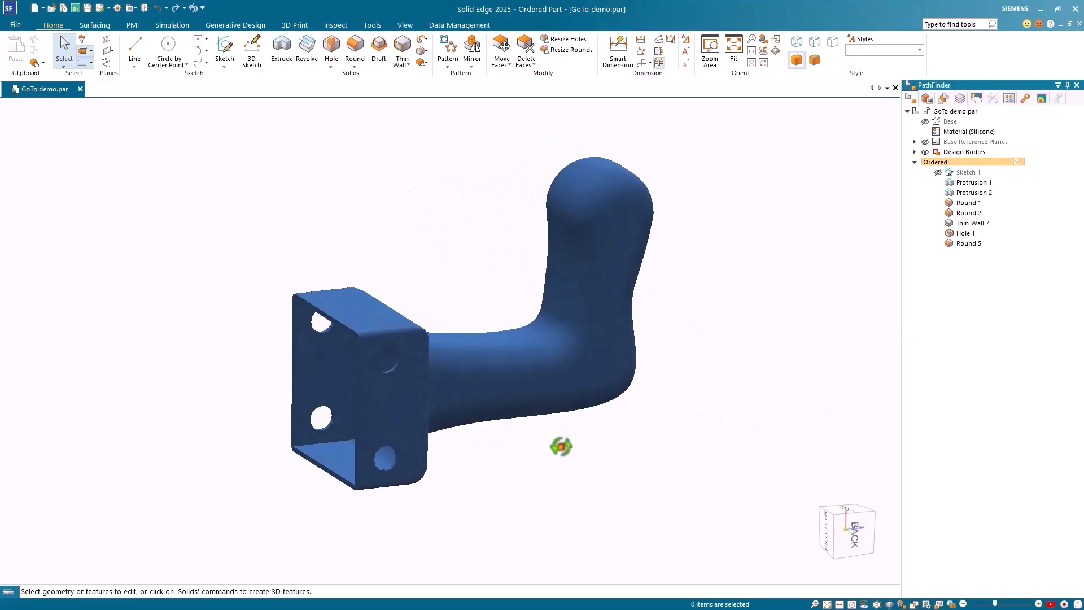